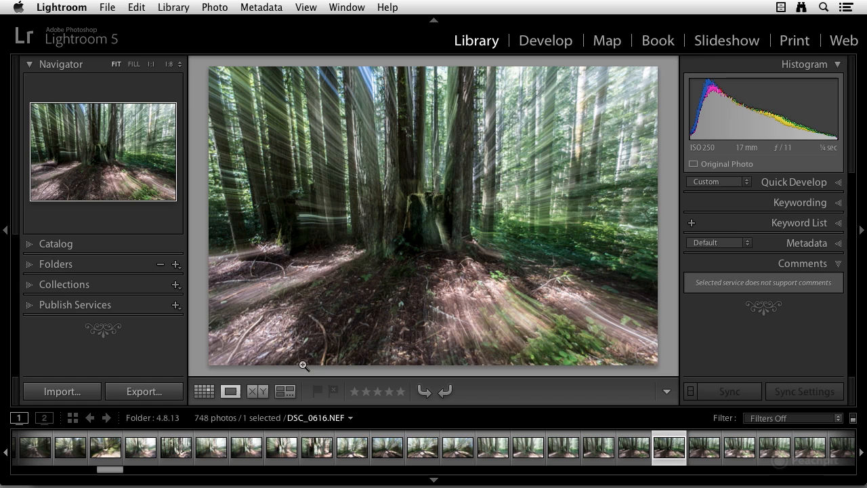
- Review the watermark choices offered in the Slideshow, Print and Web modules, keeping their current selections
click(720, 49)
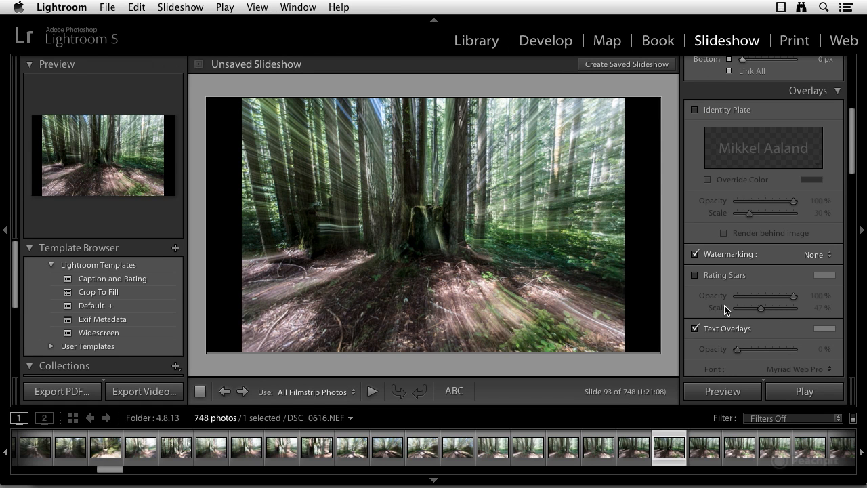
click(817, 255)
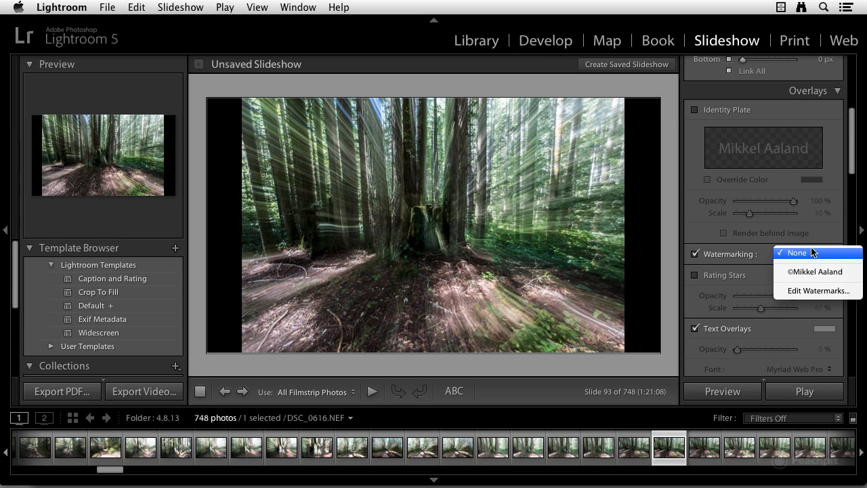
click(810, 252)
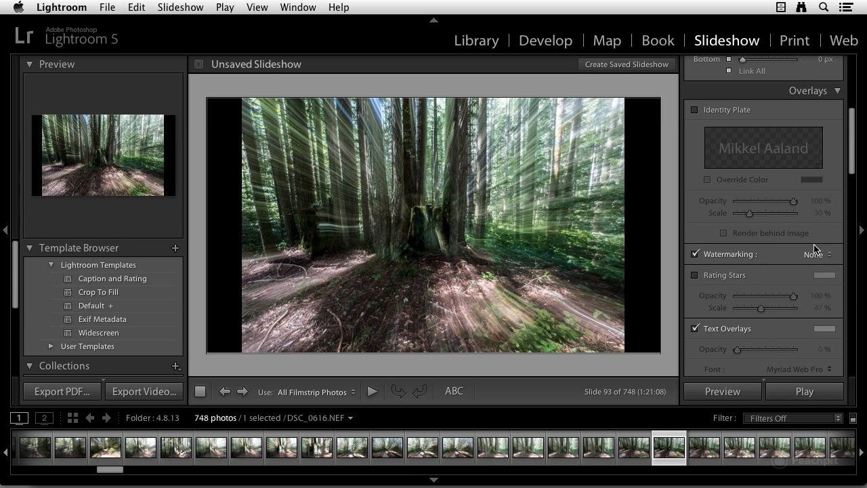
click(792, 39)
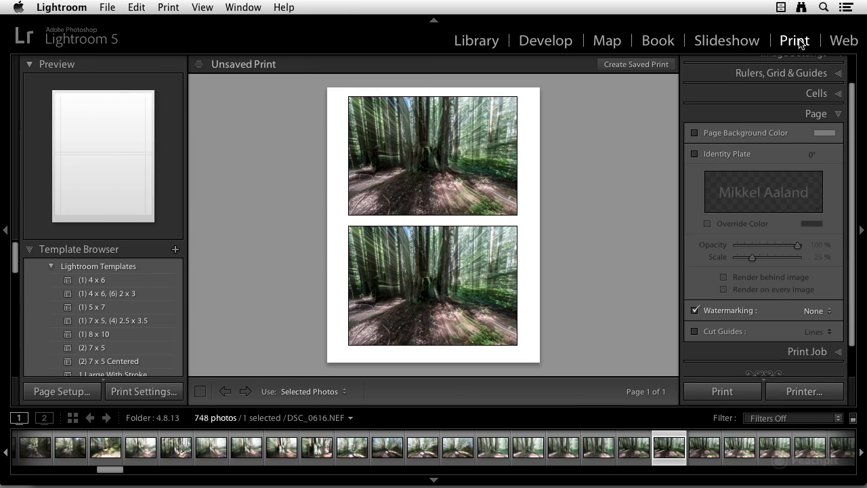
click(826, 311)
click(826, 311)
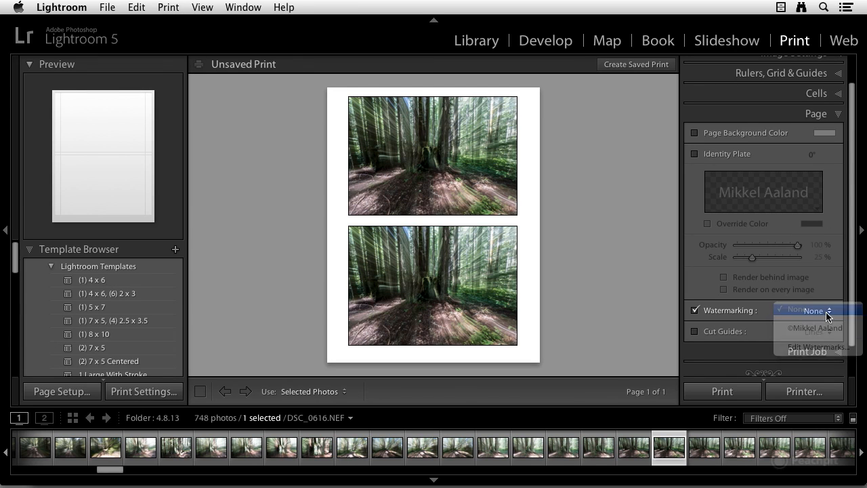
click(850, 46)
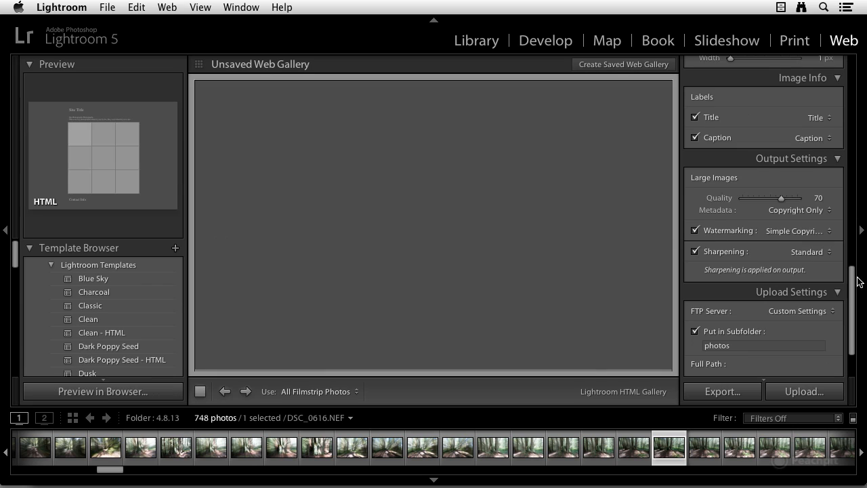
click(802, 232)
click(802, 229)
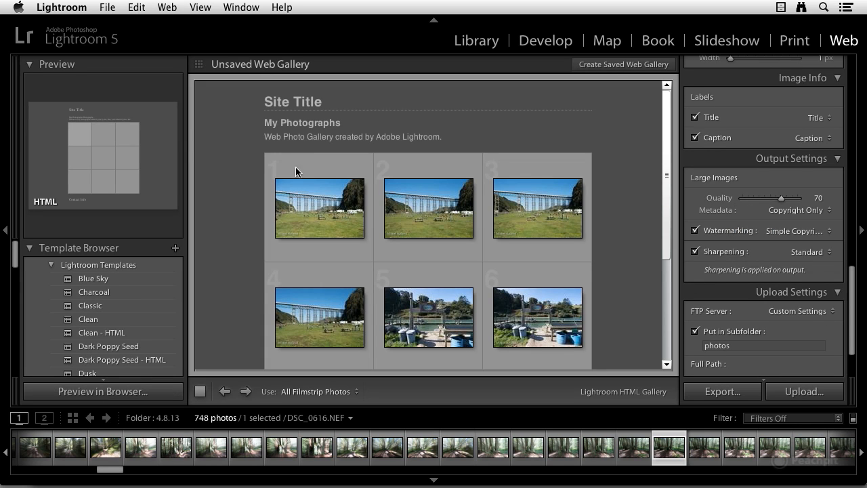
- Start exporting the selected photo from the Library and open the Watermark Editor from the export watermarking options
click(478, 42)
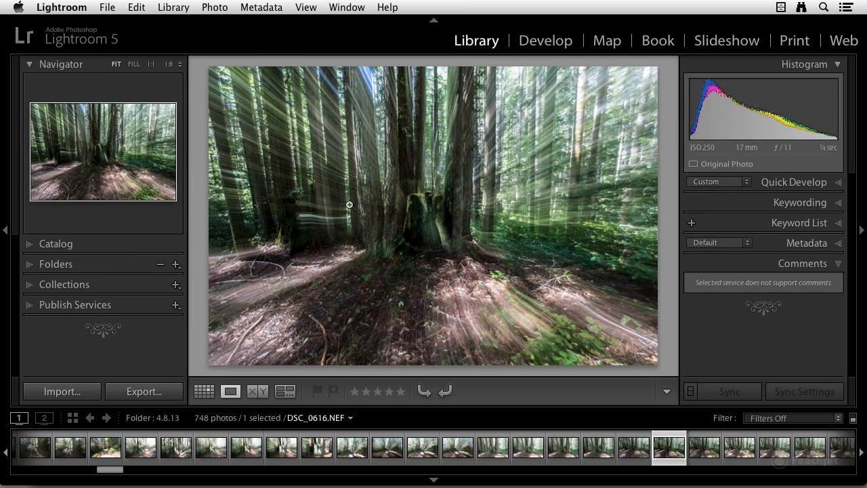
click(148, 395)
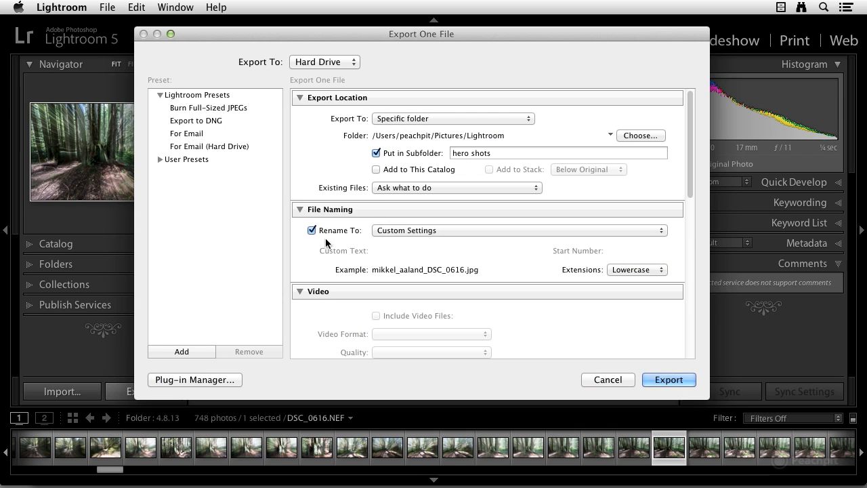
scroll(415, 234, down, 15)
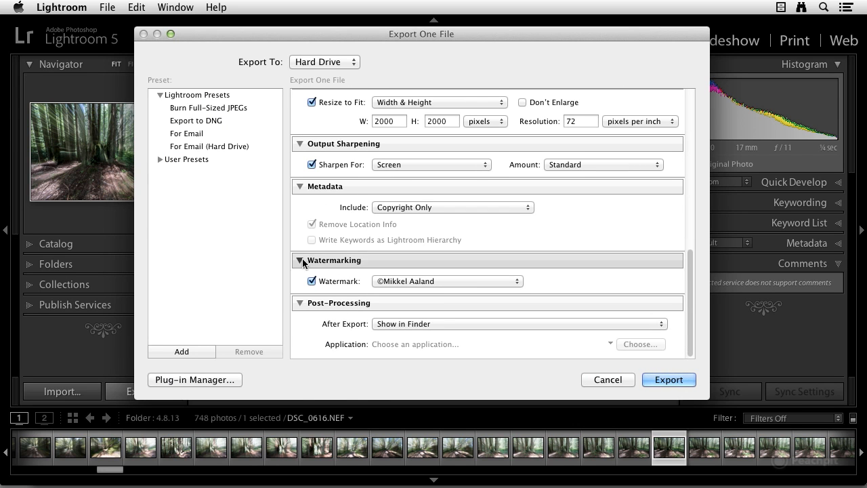
click(418, 281)
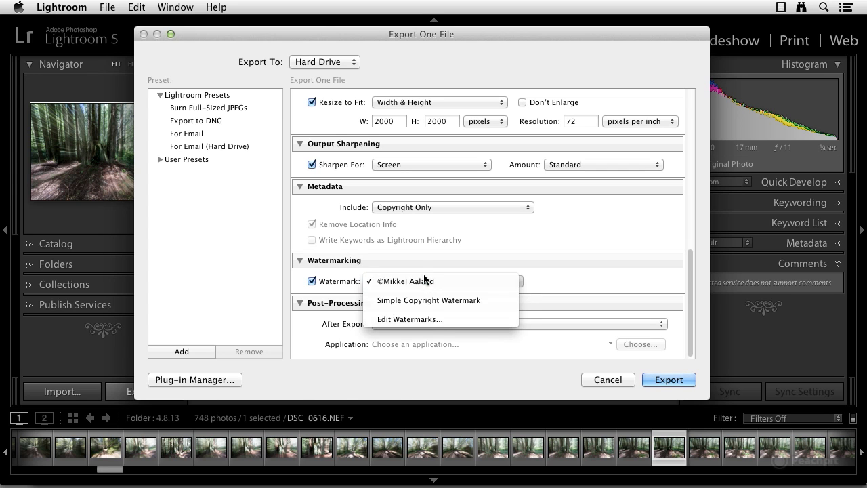
click(429, 319)
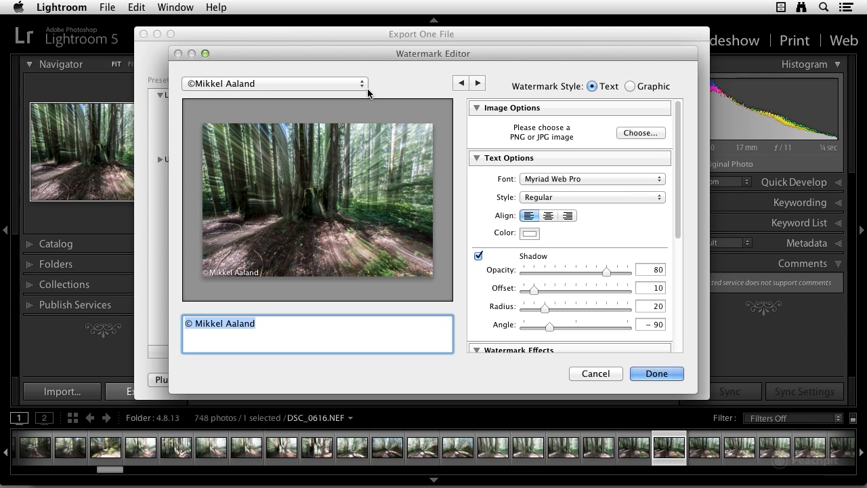
- Replace the watermark text with a © symbol followed directly by the photographer's full name
mouse_move(332, 107)
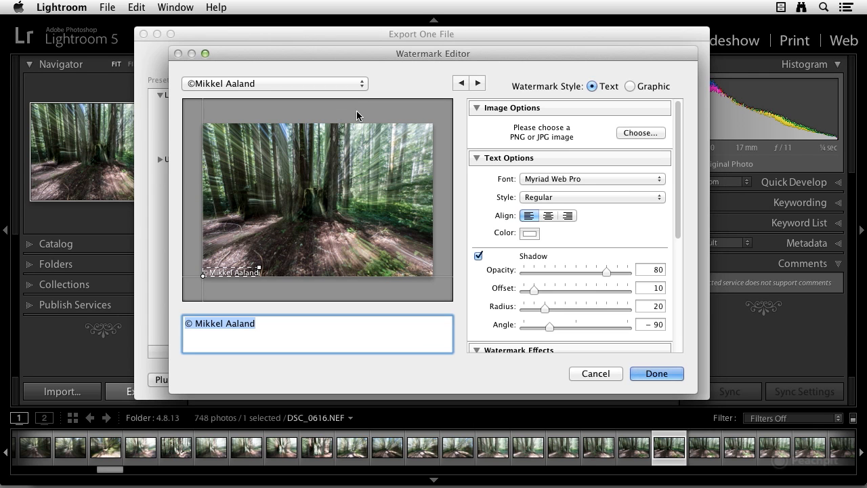
mouse_move(241, 264)
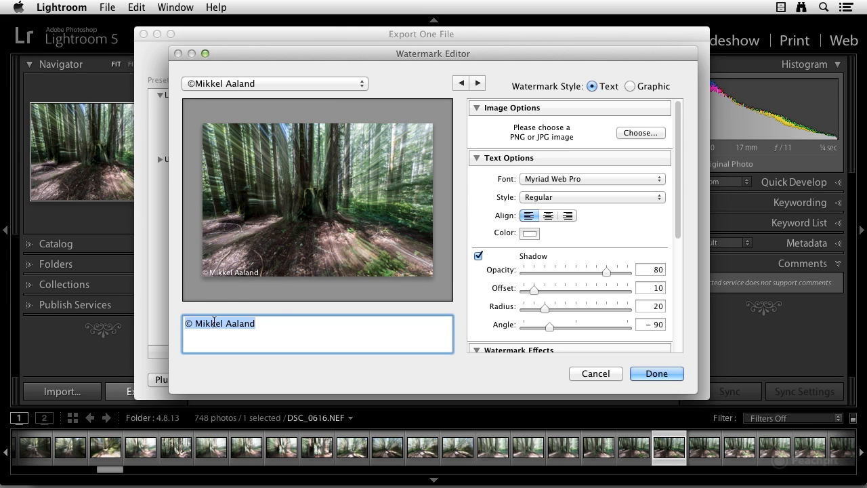
mouse_move(290, 294)
drag(263, 325, 162, 325)
key(alt)
text(©)
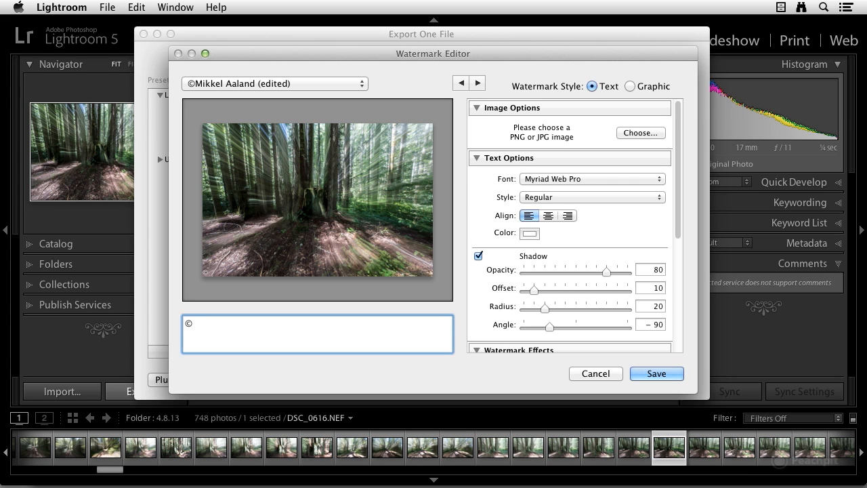
text(Mikkel Aaland)
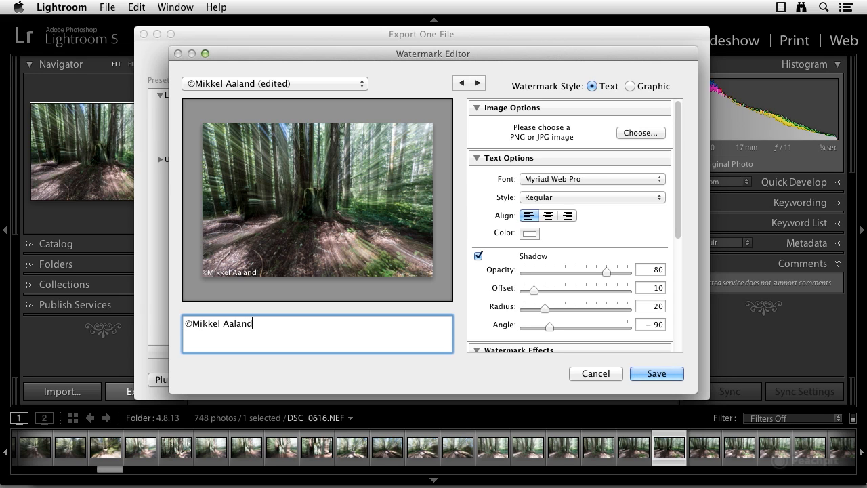
- Enlarge the watermark text on the photo preview to a proportional size of about 26
mouse_move(262, 255)
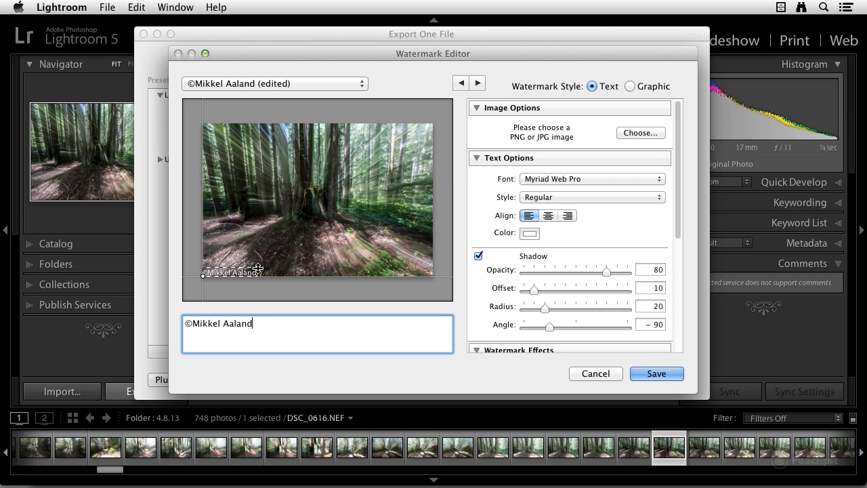
click(256, 267)
drag(253, 265, 321, 257)
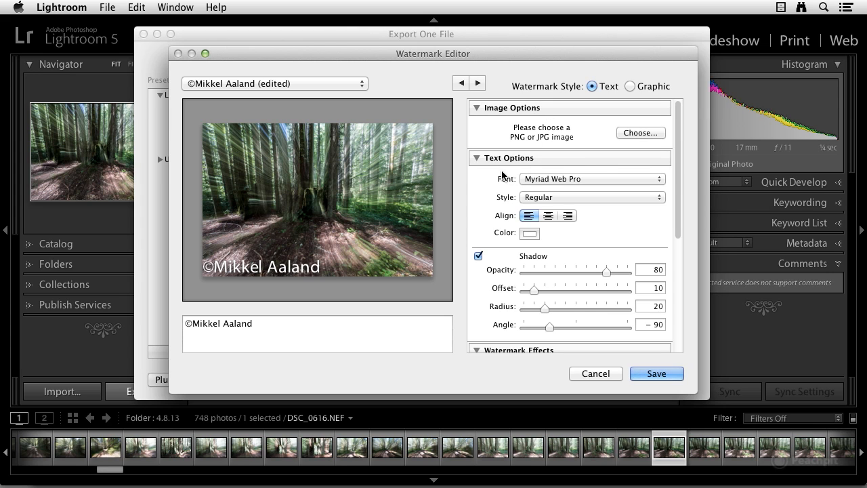
- Look through the font, style and color choices for the watermark text, keeping Myriad Web Pro, Regular and white
click(571, 179)
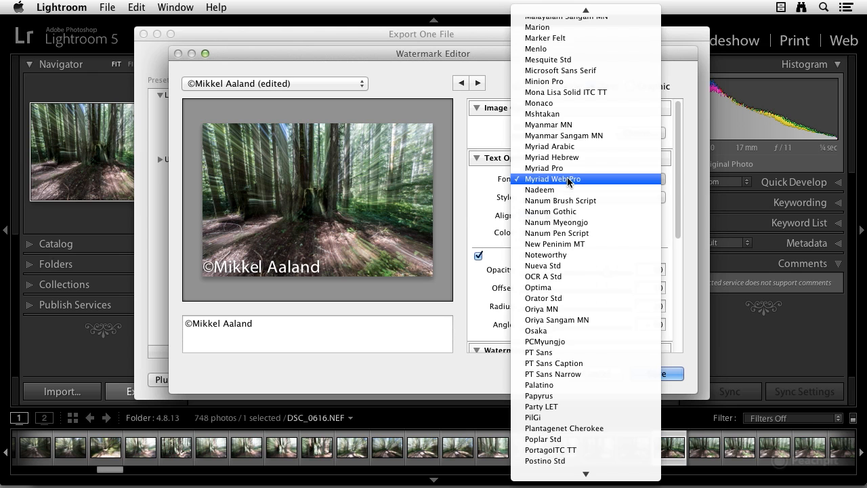
click(568, 179)
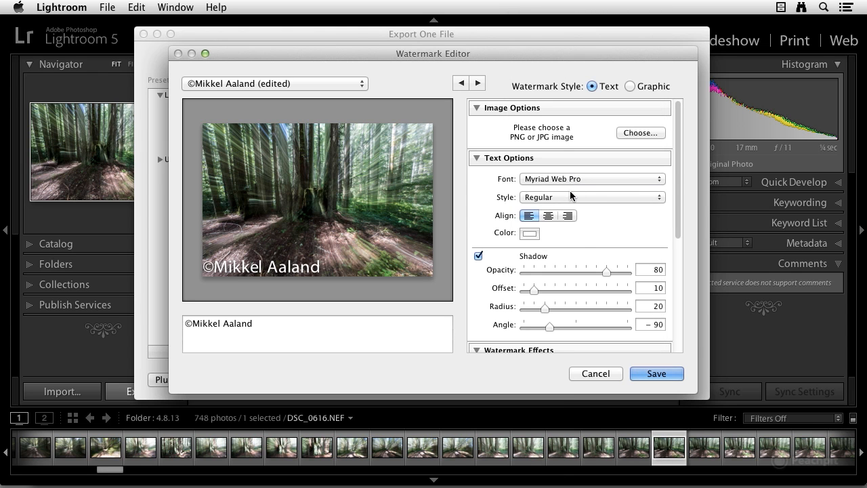
click(569, 197)
click(568, 198)
click(529, 233)
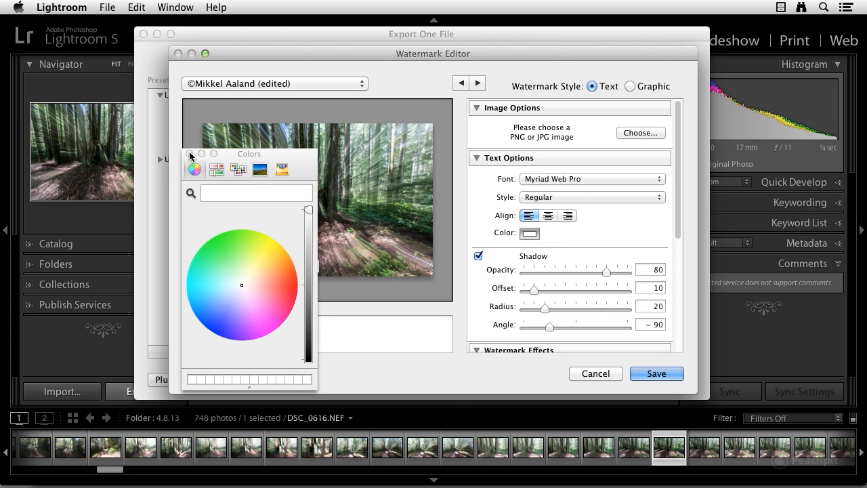
click(189, 155)
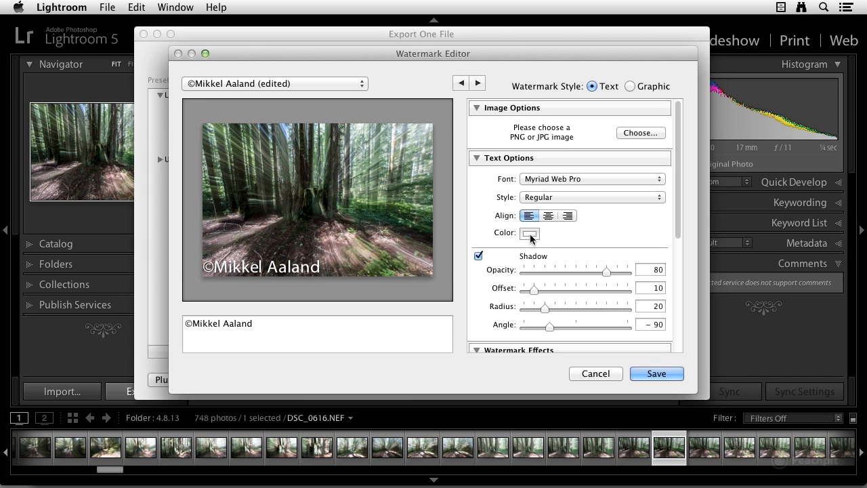
- Set the watermark's text shadow to opacity 92, offset 58, radius 24 and angle 12
scroll(536, 243, down, 2)
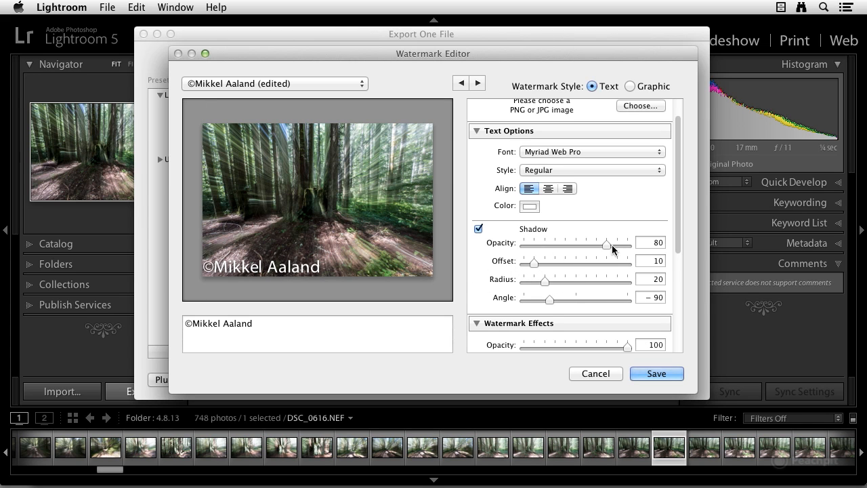
drag(552, 249, 617, 249)
drag(534, 263, 585, 260)
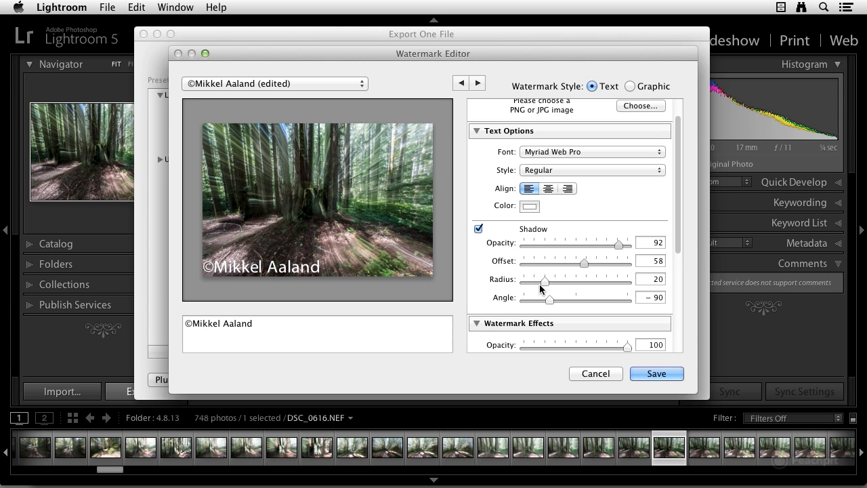
drag(544, 283, 575, 296)
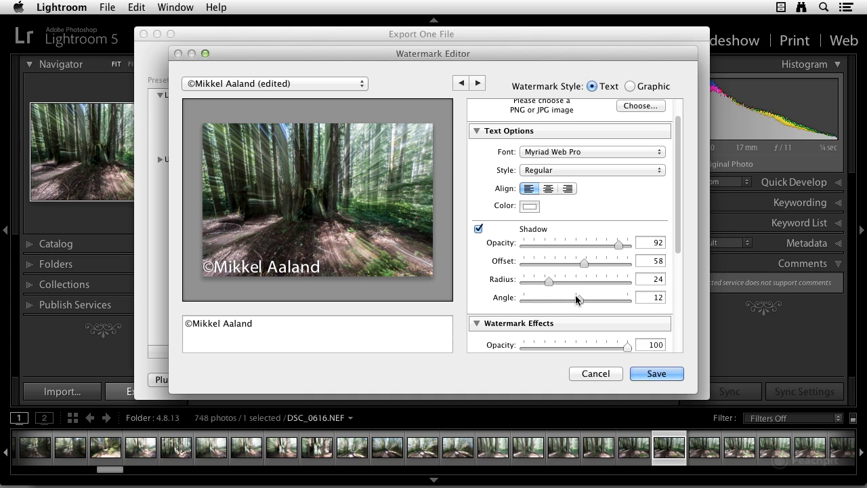
- Keep the watermark's effect opacity at 100 and reduce its proportional size to 20
scroll(581, 282, down, 2)
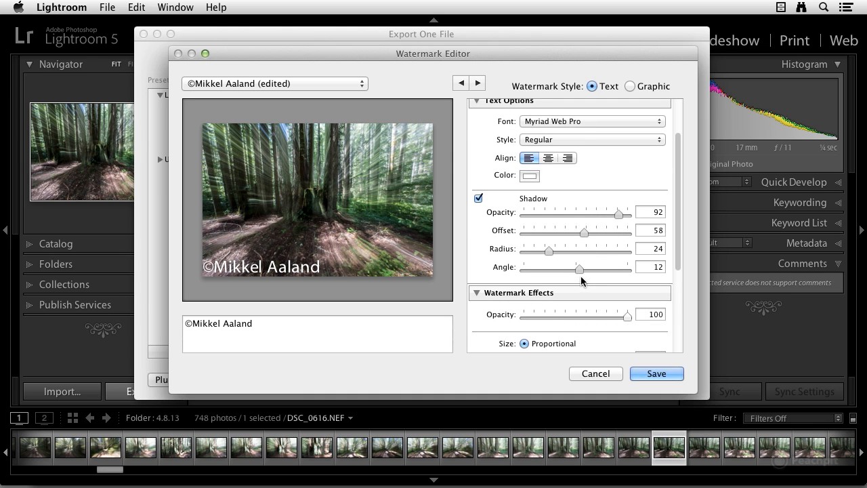
scroll(563, 257, down, 6)
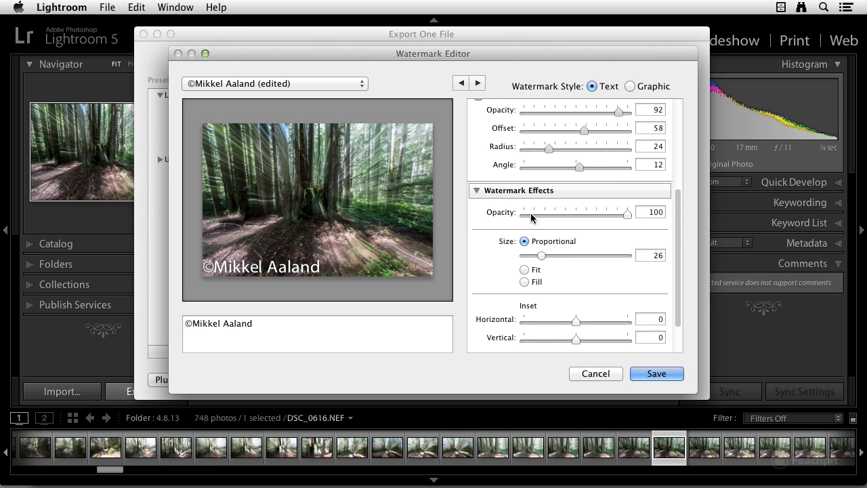
mouse_move(628, 213)
mouse_down()
mouse_move(551, 218)
mouse_move(630, 212)
mouse_up()
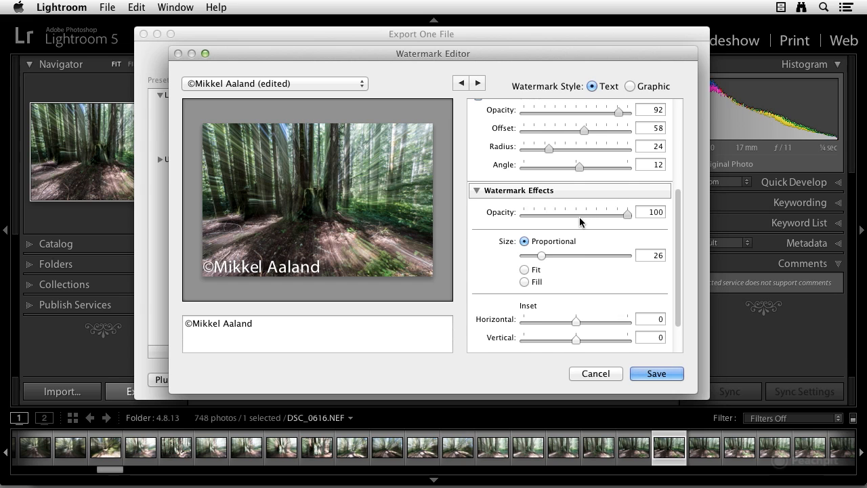
scroll(579, 217, down, 2)
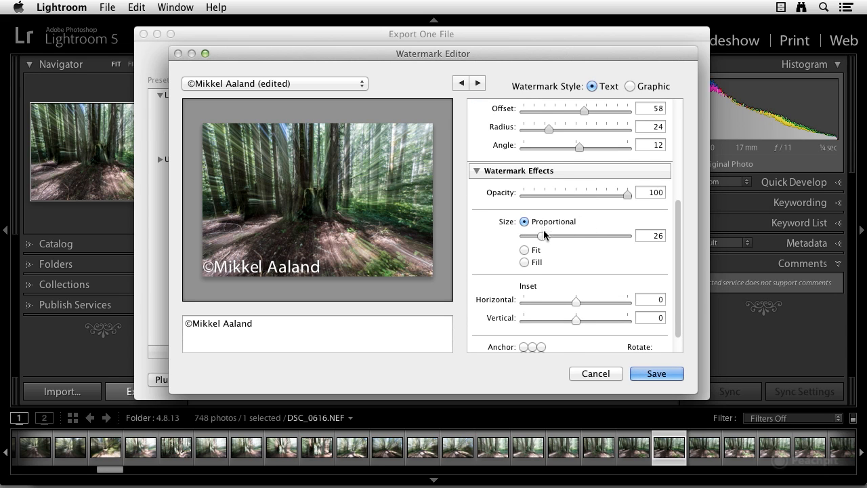
mouse_move(540, 234)
mouse_down()
mouse_move(556, 234)
mouse_move(536, 234)
mouse_up()
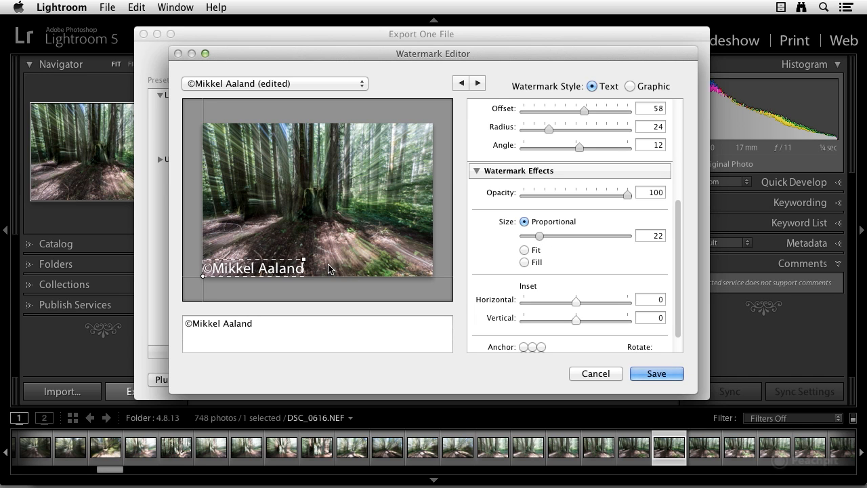
mouse_move(305, 262)
mouse_down()
mouse_move(347, 252)
mouse_move(292, 261)
mouse_up()
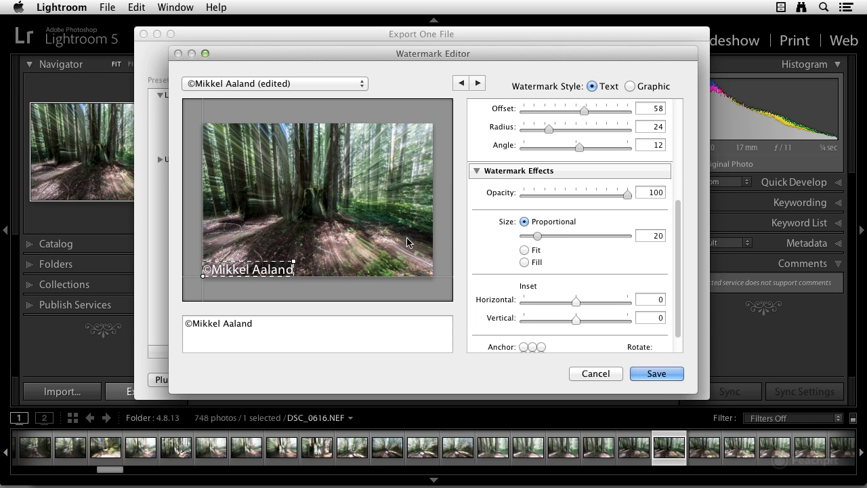
- Try the Fit and Fill sizes on the watermark and return it to Proportional sizing
click(524, 250)
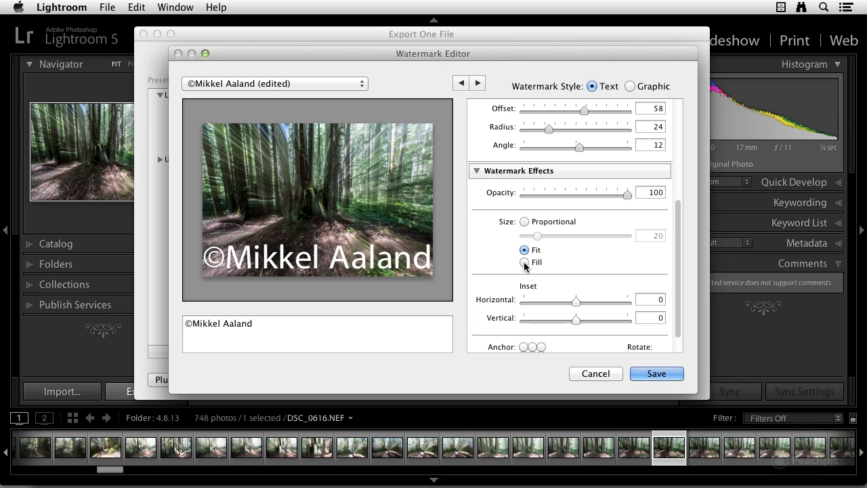
click(524, 262)
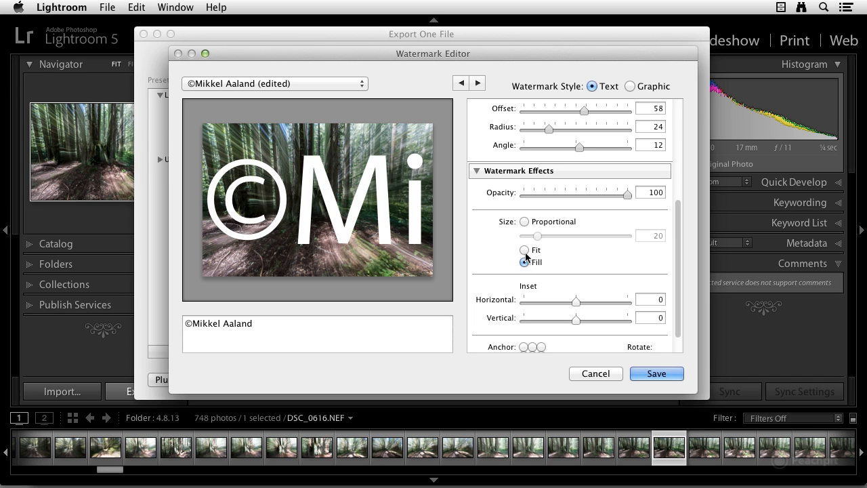
click(525, 223)
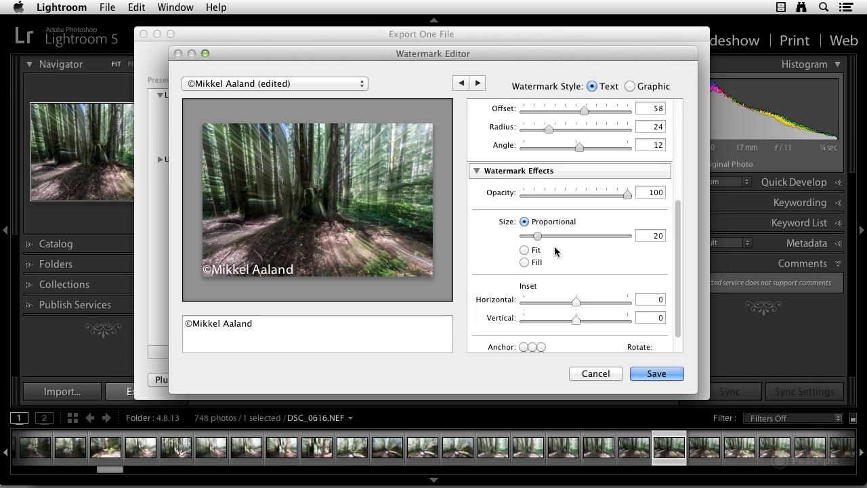
- Keep both watermark insets at 0, try the center, top-right and top-left anchors, and return the anchor to bottom left
scroll(573, 288, down, 2)
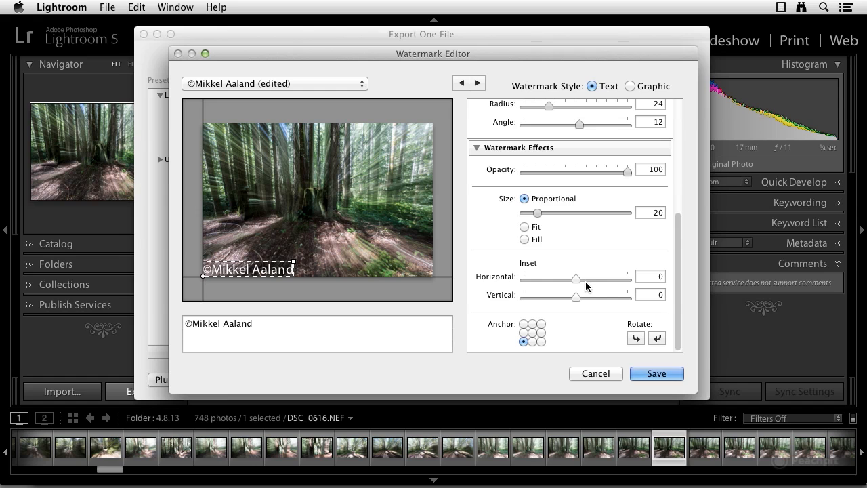
mouse_move(576, 281)
mouse_down()
mouse_move(542, 282)
mouse_move(646, 293)
mouse_move(563, 283)
mouse_move(569, 281)
mouse_move(615, 280)
mouse_move(569, 285)
mouse_move(575, 281)
mouse_move(557, 296)
mouse_move(608, 290)
mouse_move(573, 295)
mouse_move(578, 278)
mouse_move(575, 296)
mouse_up()
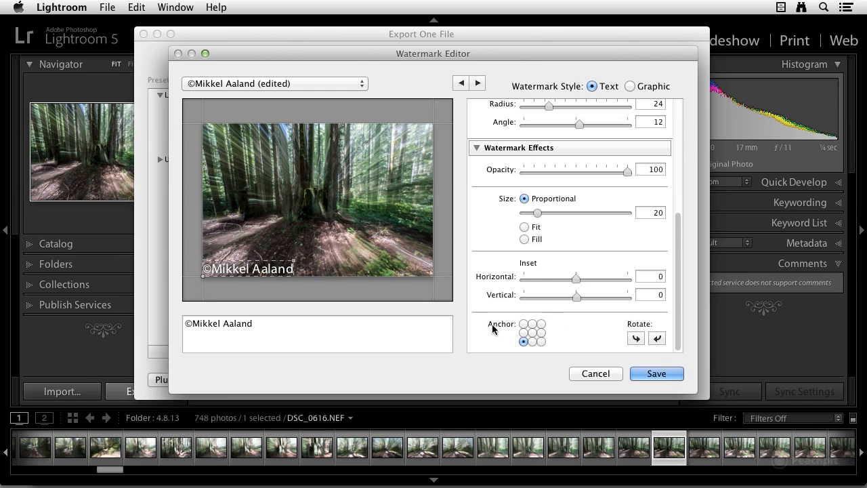
click(532, 334)
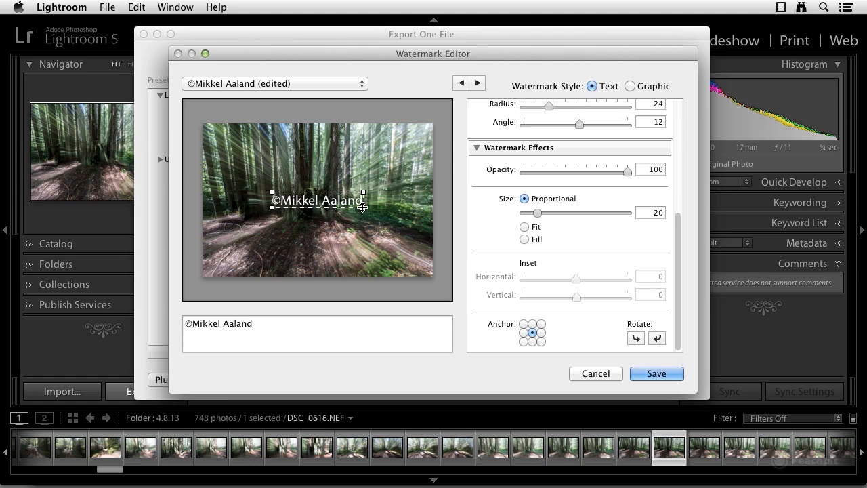
click(541, 324)
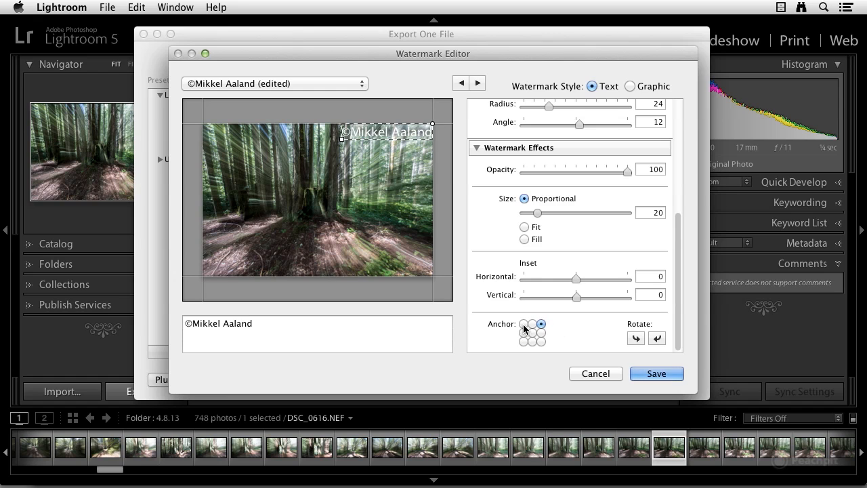
click(523, 324)
click(524, 341)
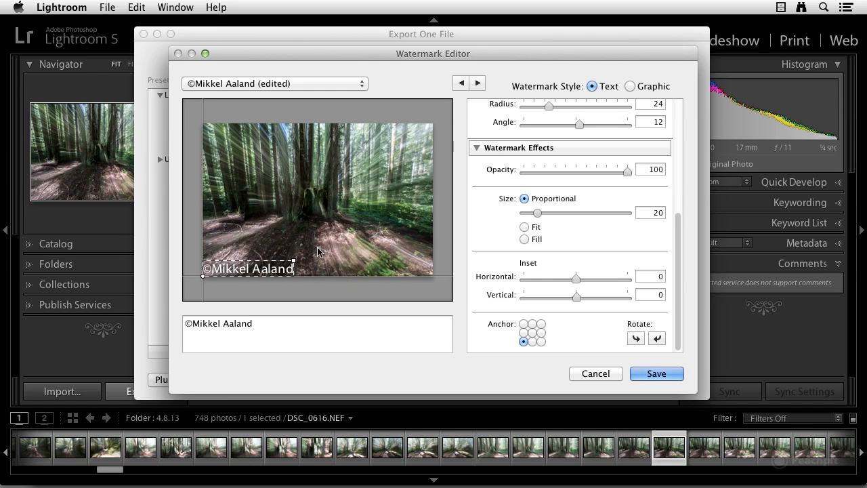
- Reduce the watermark's proportional size to 14 and rotate it through a full turn in each direction
drag(538, 212, 535, 215)
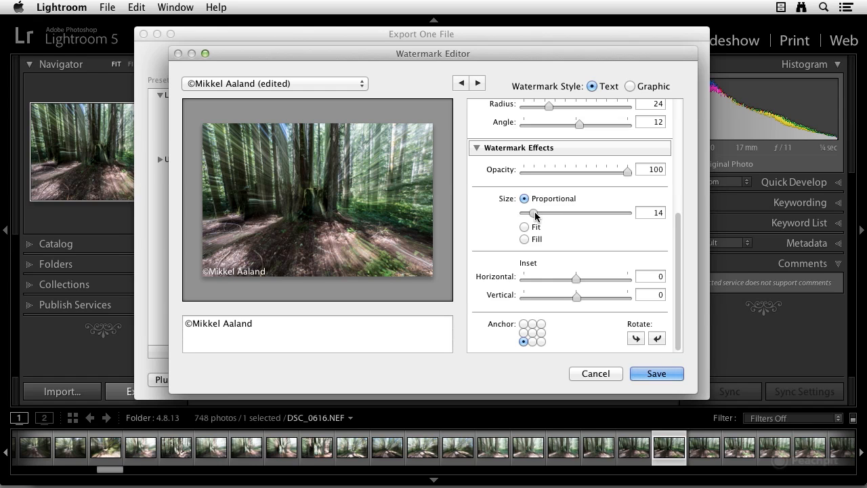
click(636, 339)
click(636, 339)
click(636, 338)
click(637, 338)
click(656, 338)
click(656, 338)
click(656, 338)
click(656, 338)
- Save the current watermark settings as a new preset named with the copyright symbol and the photographer's full name followed by 2
scroll(596, 266, up, 5)
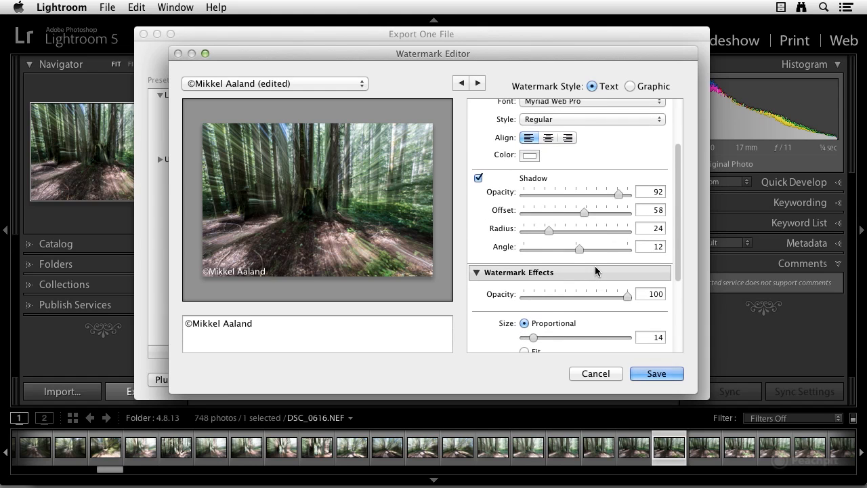
scroll(595, 265, up, 3)
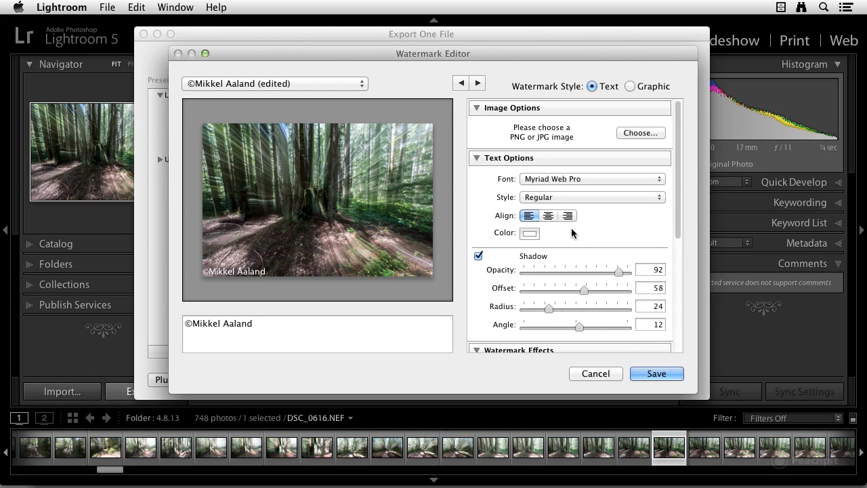
mouse_move(342, 246)
click(358, 85)
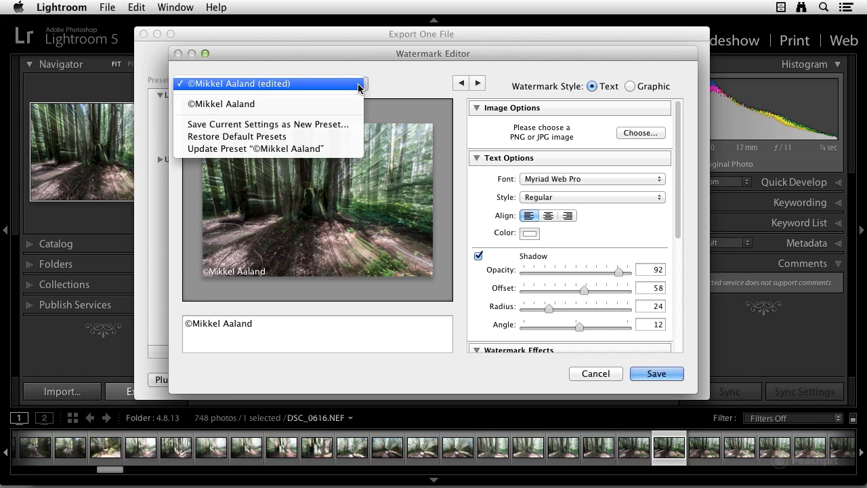
click(314, 124)
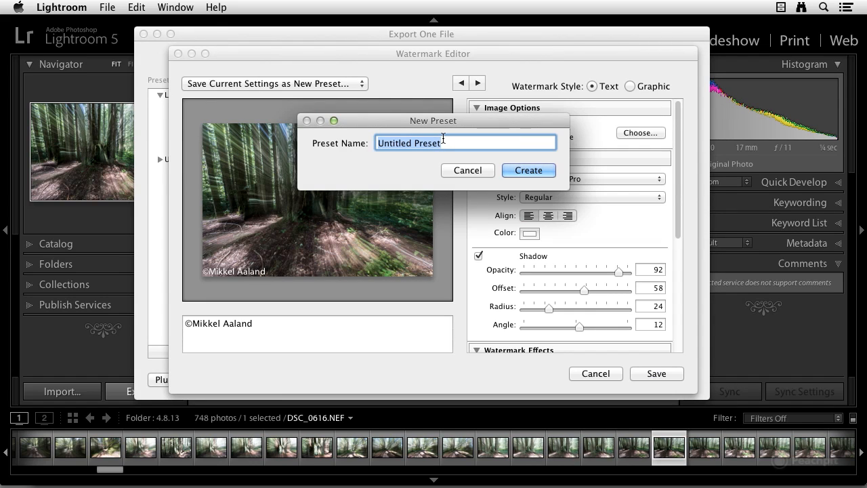
text(©Mikkel Aland)
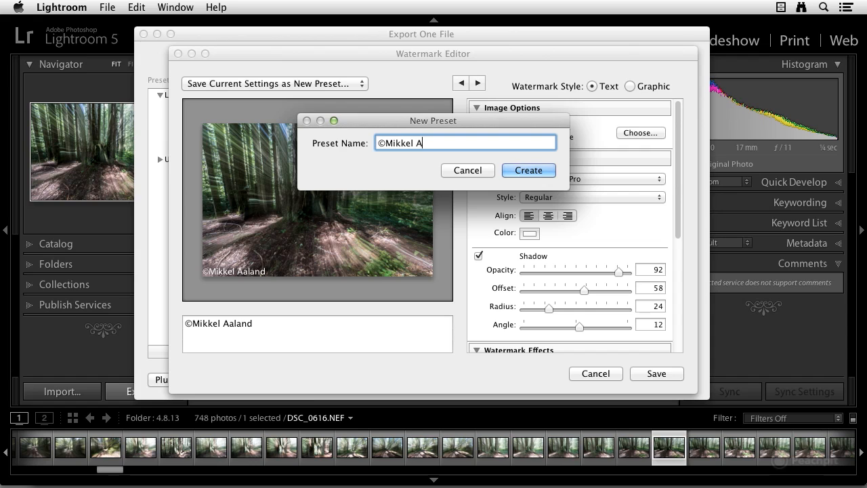
key(BackSpace)
key(BackSpace)
key(BackSpace)
key(BackSpace)
text(aland2)
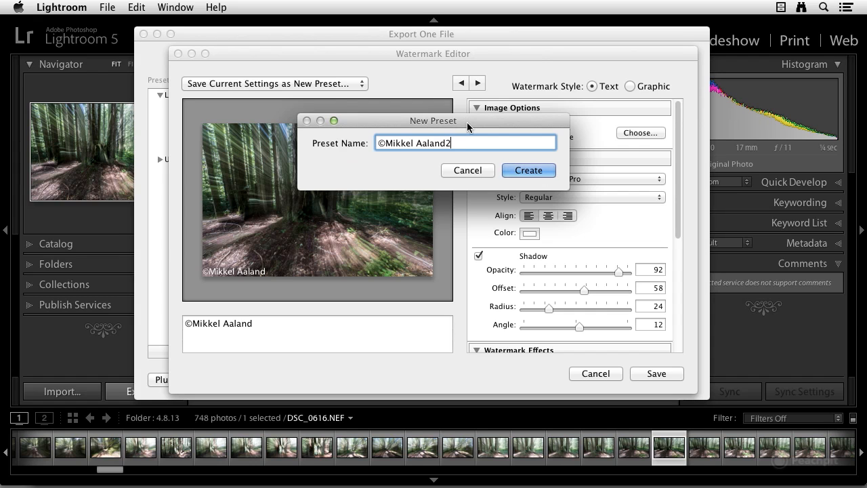
click(528, 171)
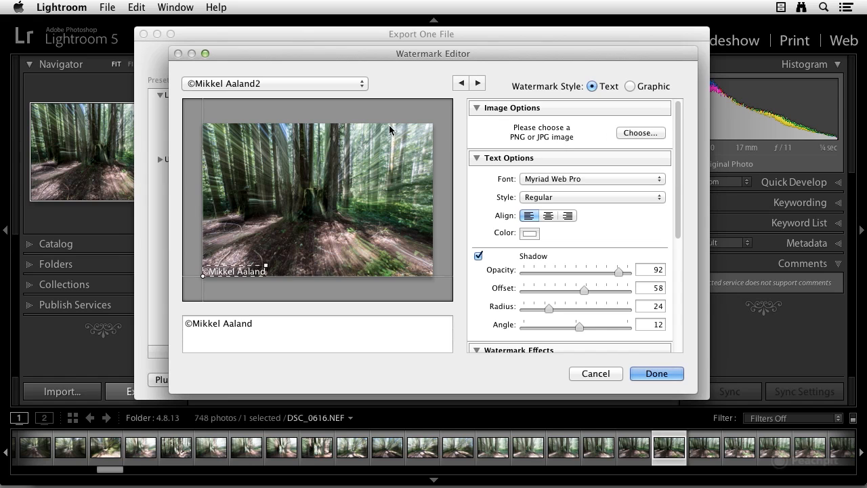
- Delete the original watermark preset without the 2 suffix and leave the watermark editor and export dialog without exporting
click(348, 83)
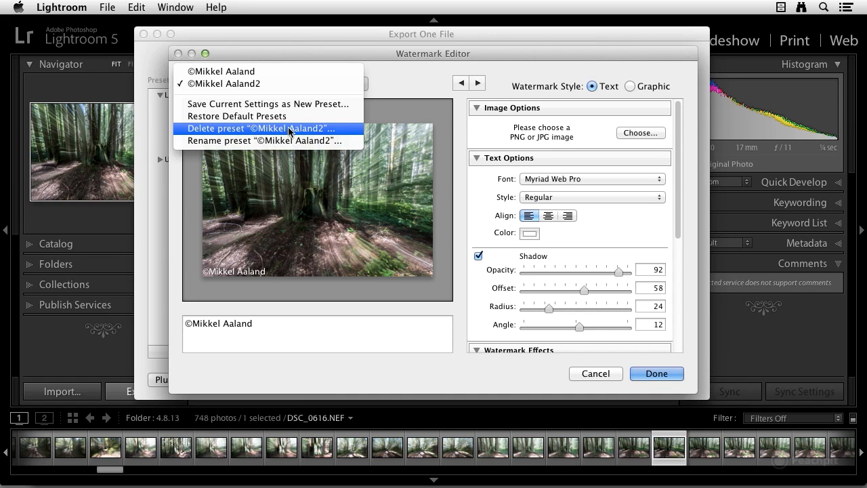
click(252, 71)
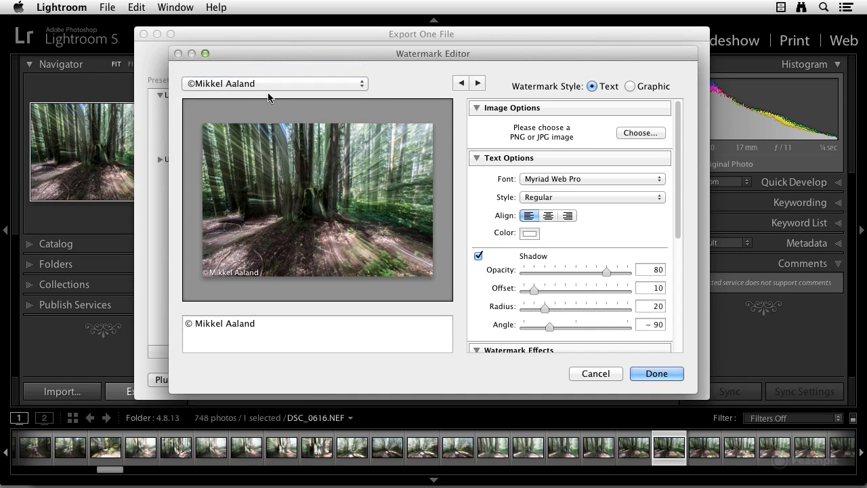
click(269, 84)
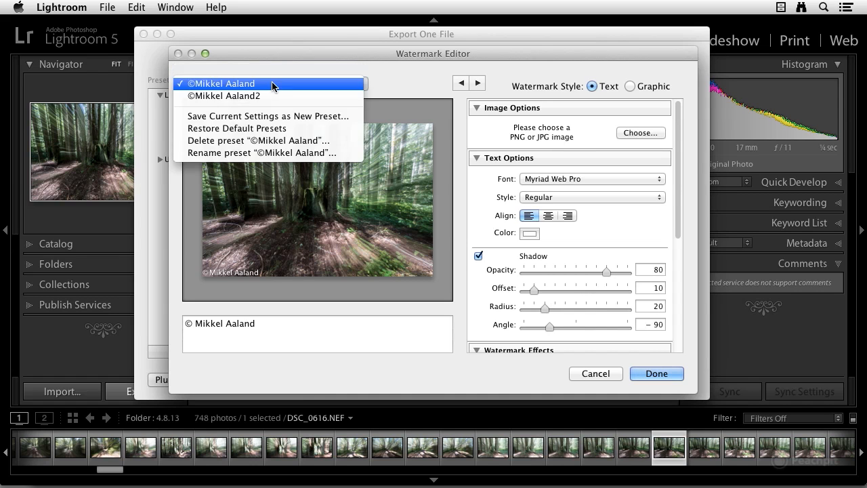
click(270, 142)
click(448, 175)
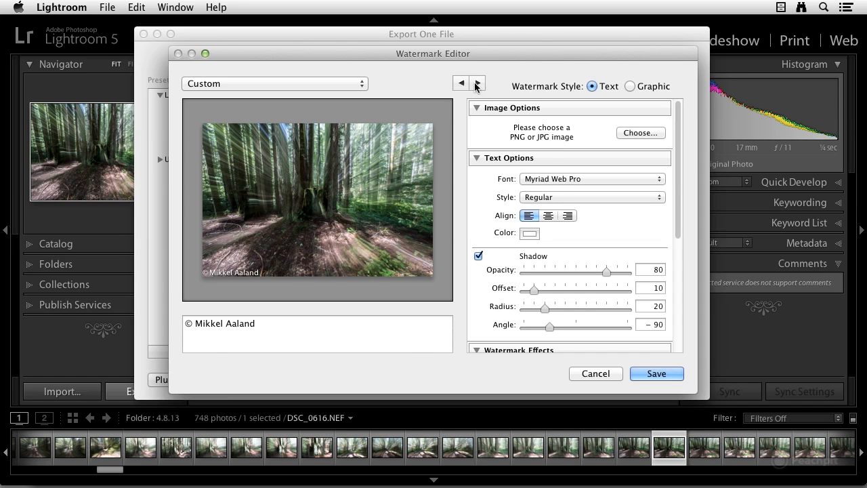
click(595, 373)
key(Escape)
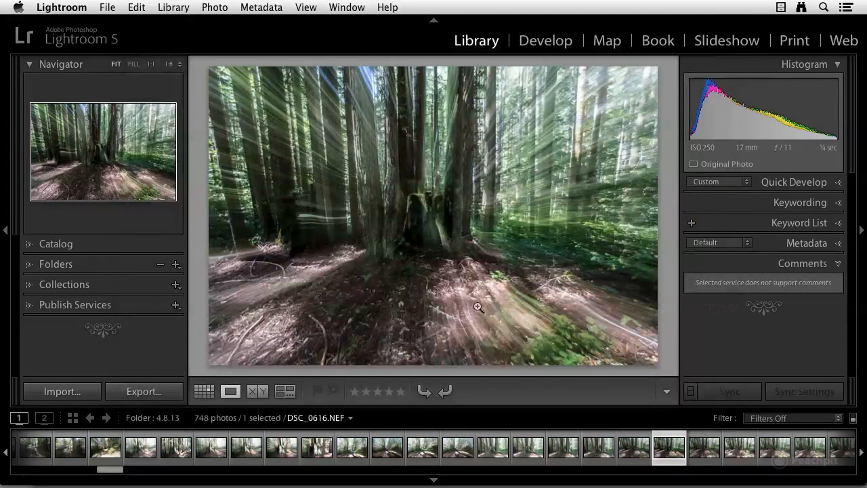
- Show the Library photos as a grid and select the trestle photo DSC_0562
key(g)
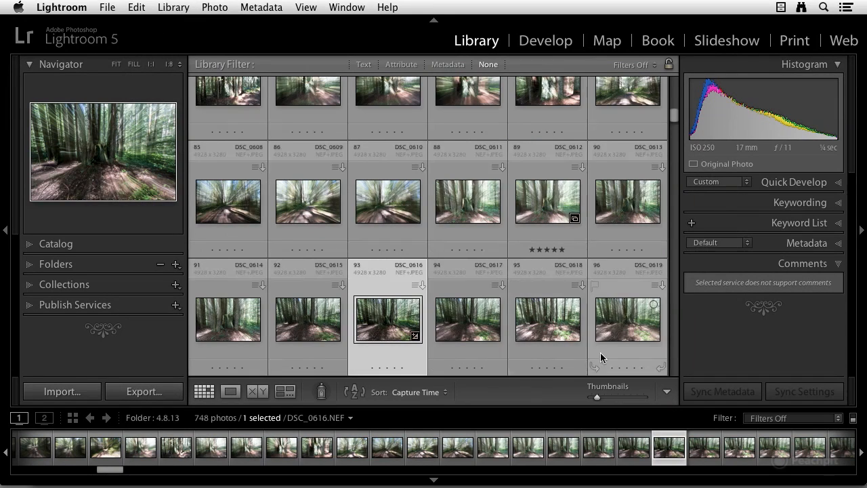
scroll(485, 262, down, 1)
scroll(485, 258, up, 3)
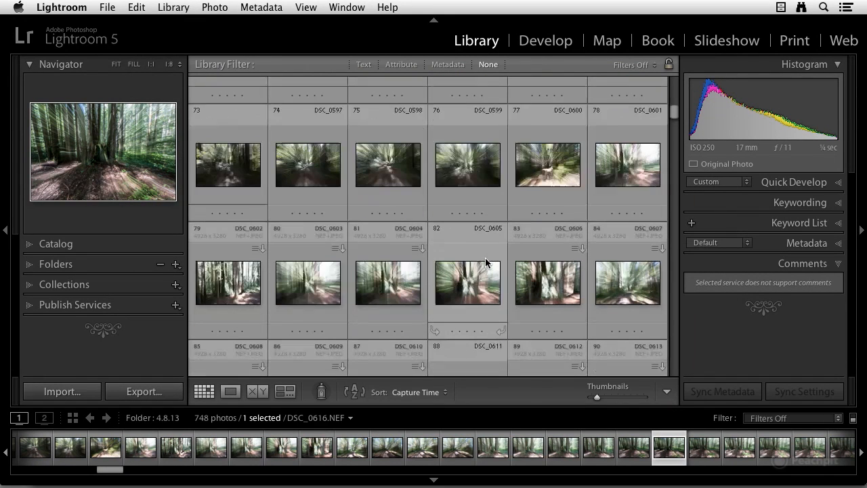
key(alt)
click(400, 282)
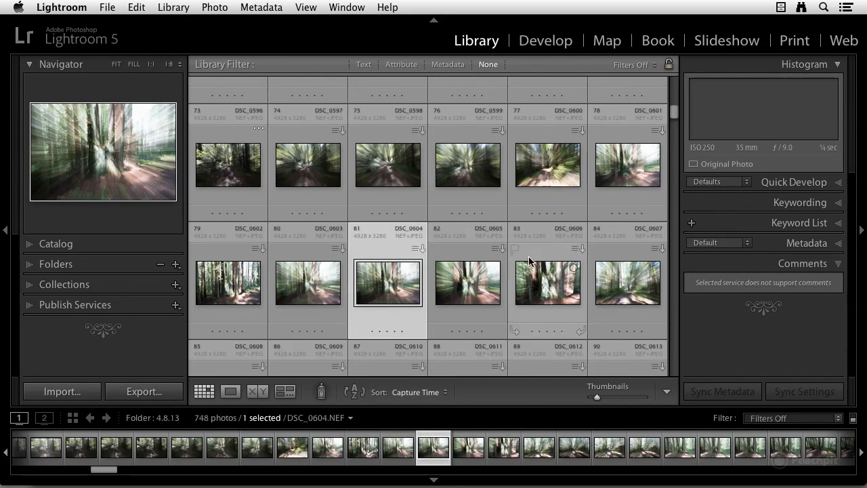
scroll(528, 251, up, 5)
click(415, 252)
scroll(400, 257, up, 3)
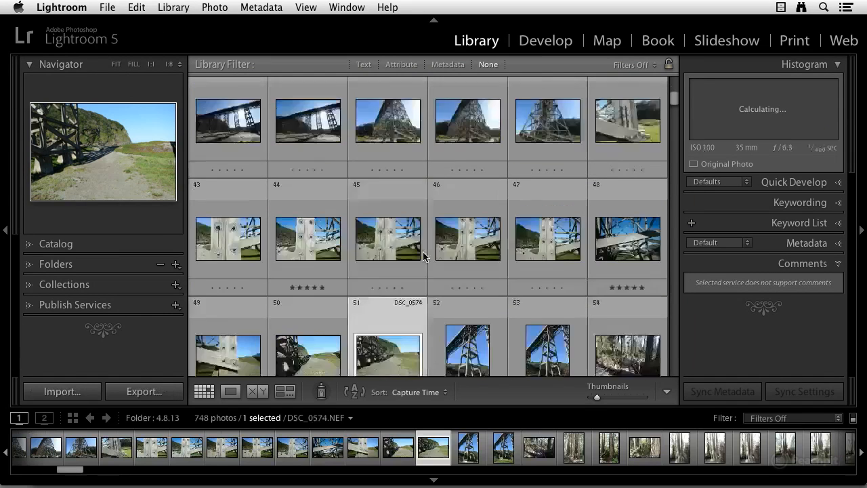
click(406, 248)
click(405, 248)
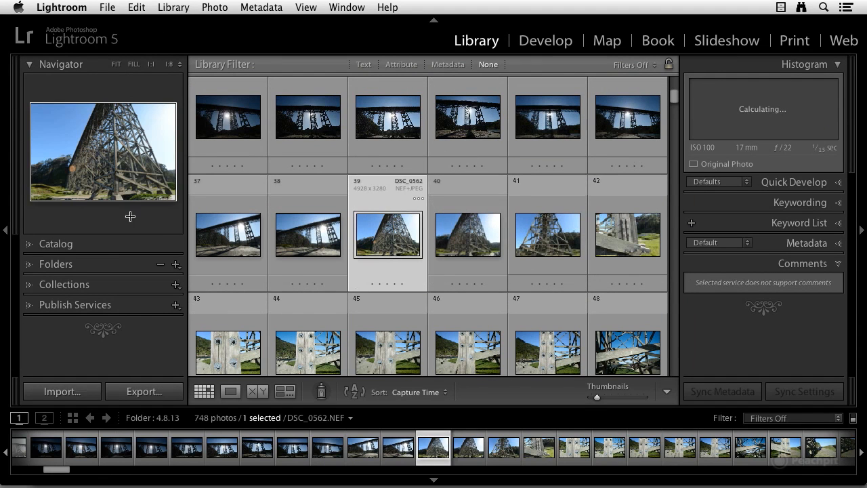
- Open the watermark editor from the photo's export settings and load the saved watermark preset ending in 2
click(138, 394)
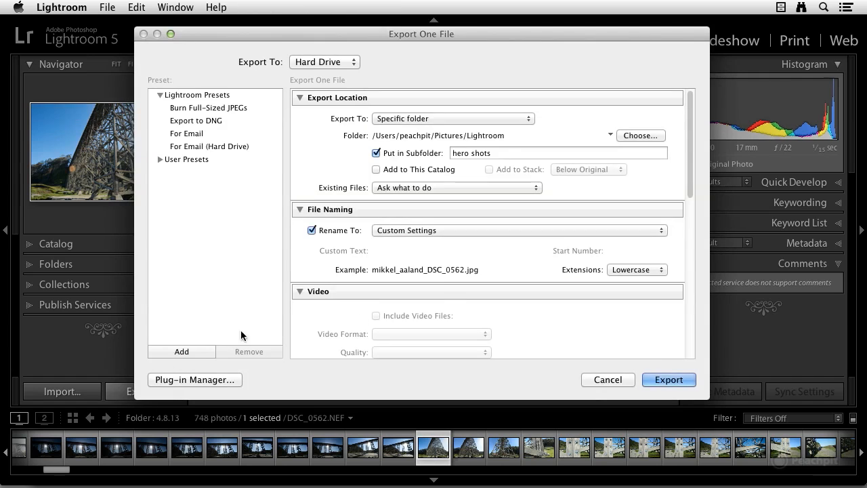
scroll(468, 273, down, 5)
scroll(468, 273, down, 6)
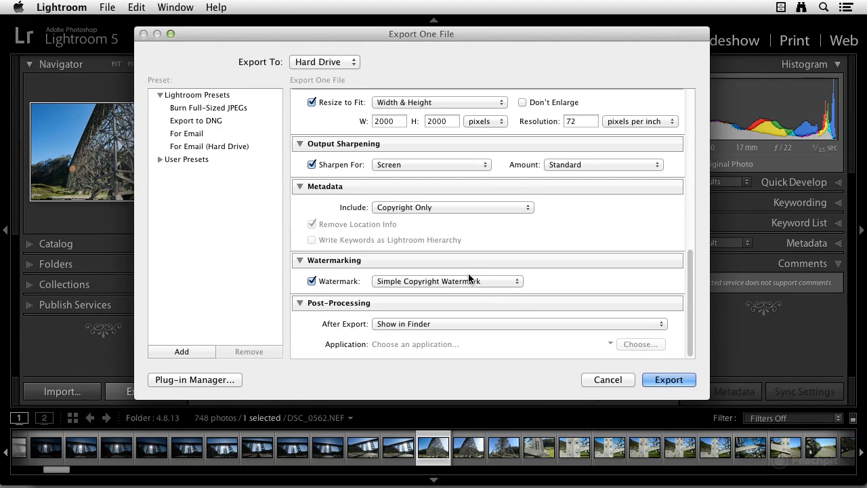
click(464, 281)
click(457, 298)
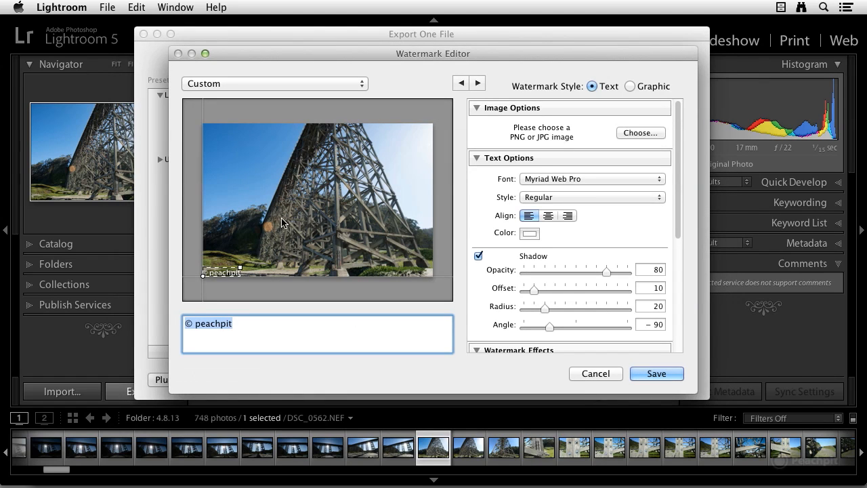
click(333, 83)
click(329, 105)
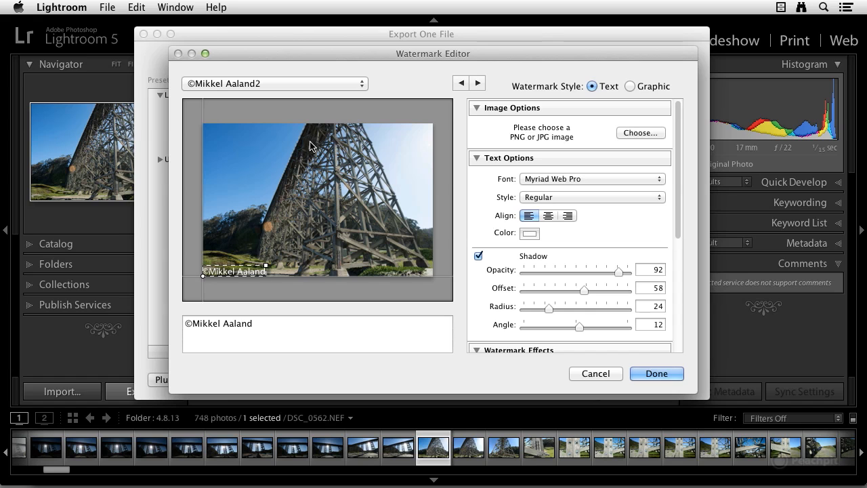
- Try stepping to the previous and next photo in the watermark preview, and cancel the editor and the export
click(462, 83)
click(477, 83)
click(605, 373)
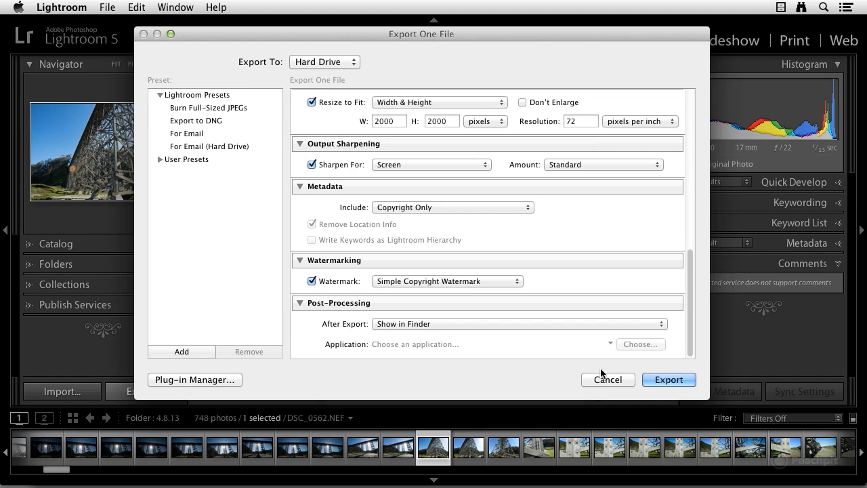
click(626, 378)
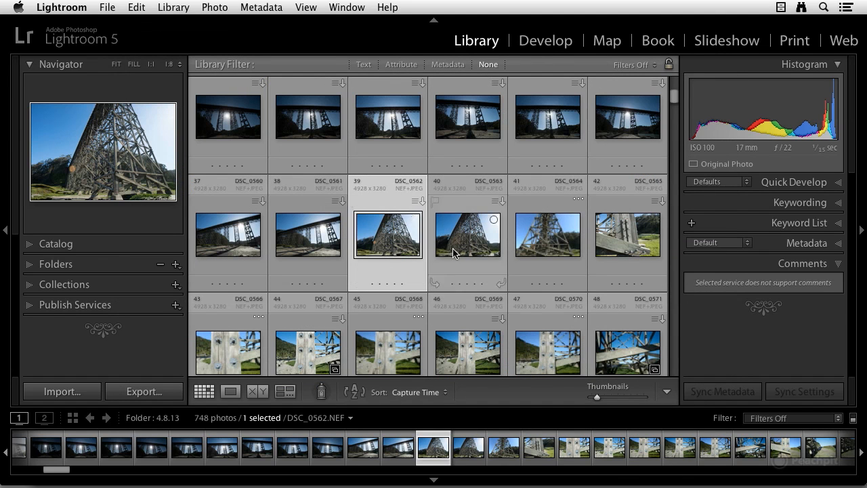
- Extend the grid selection from DSC_0562 through the vertical trestle photo at number 52
shift+click(621, 244)
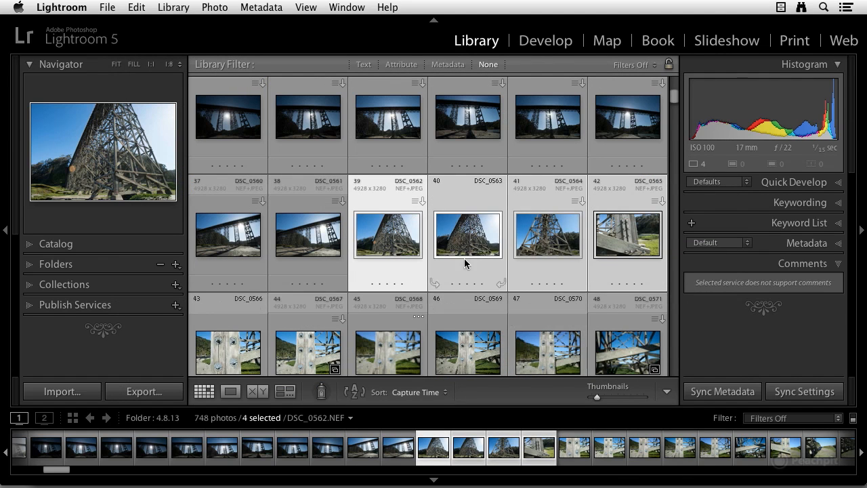
shift+click(561, 351)
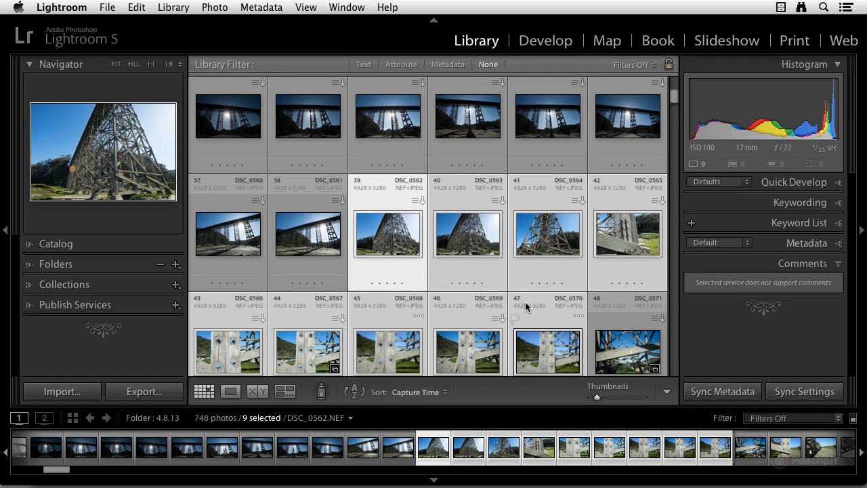
scroll(524, 301, down, 2)
shift+click(477, 285)
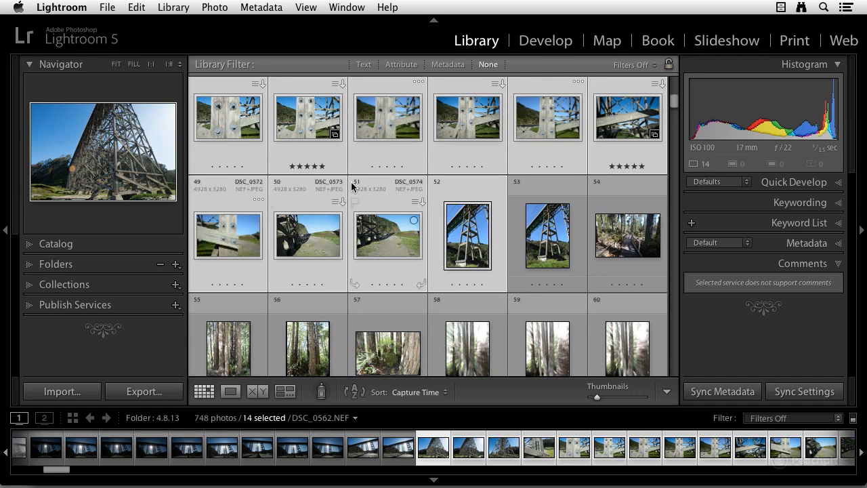
- Open the watermark editor from the selected photos' export settings and load the saved copyright preset ending in 2
click(142, 399)
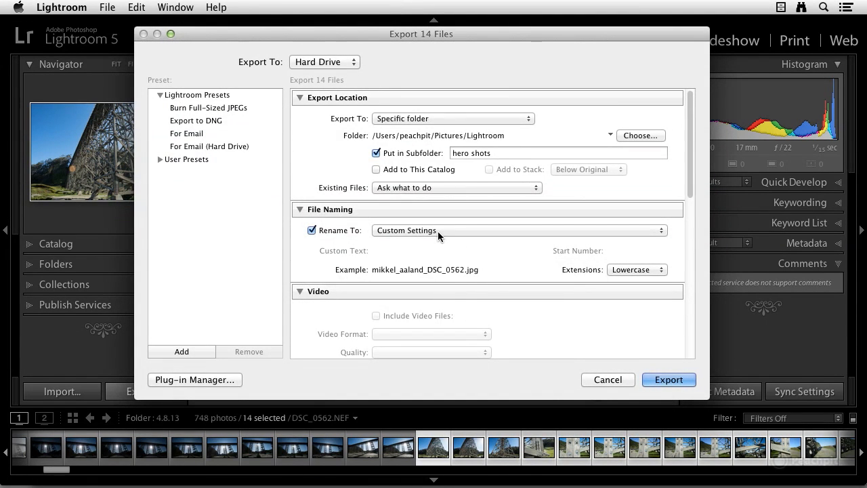
scroll(437, 231, down, 5)
scroll(436, 234, down, 10)
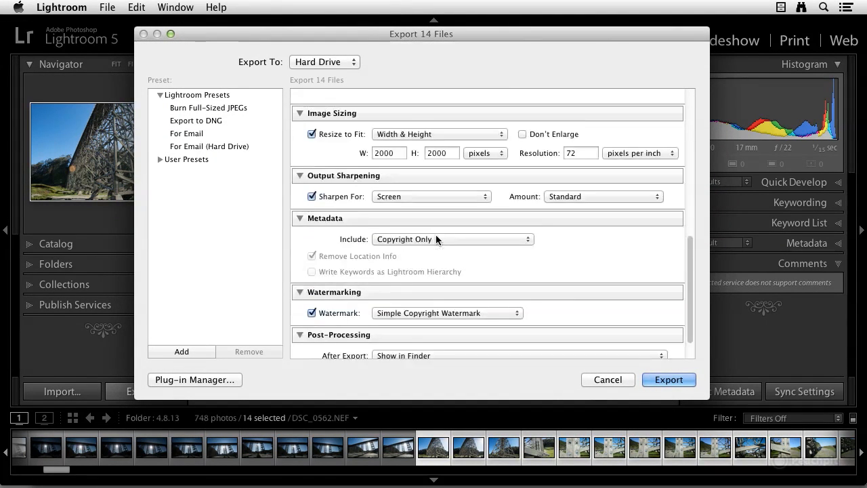
click(437, 281)
click(441, 300)
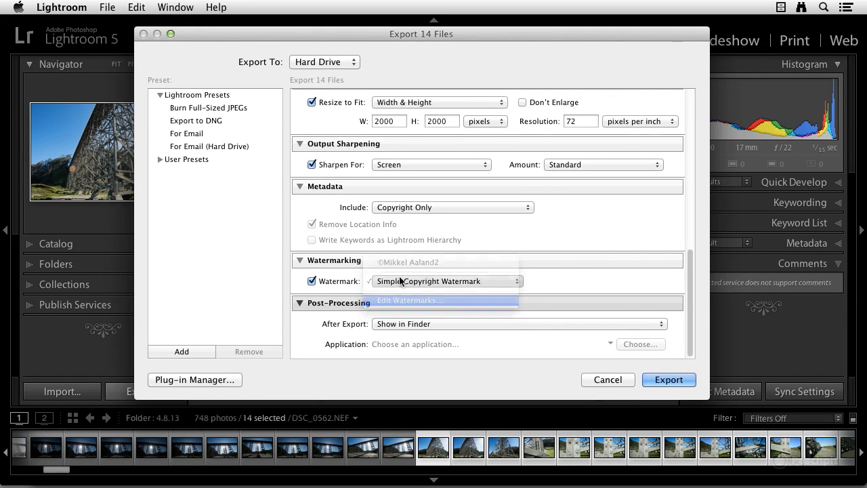
click(271, 82)
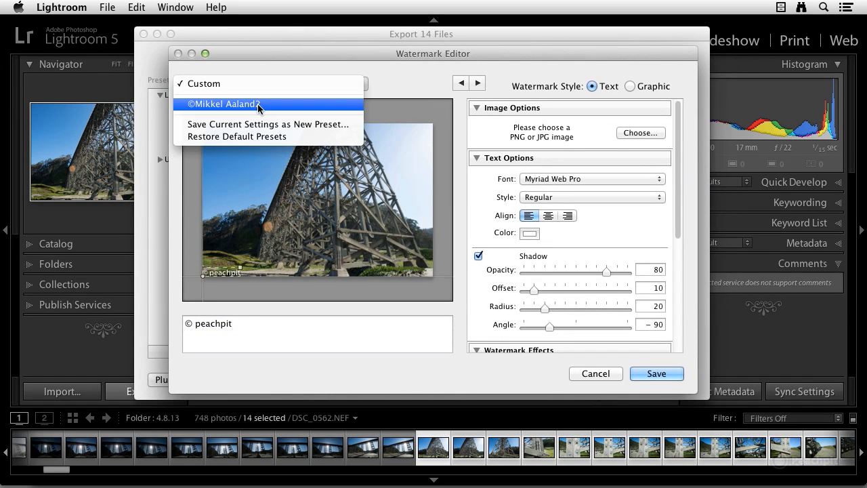
click(261, 102)
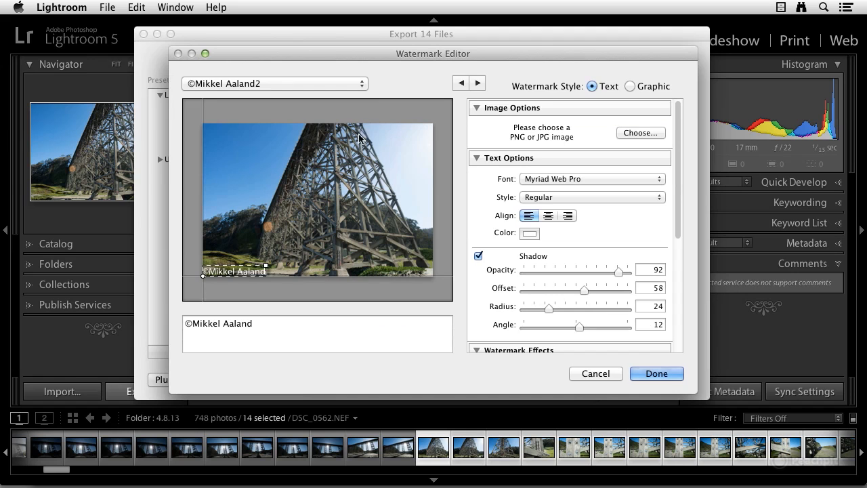
- Step forward through all the selected photos in the watermark preview to examine how the copyright text sits on each one
click(478, 83)
click(478, 84)
click(478, 83)
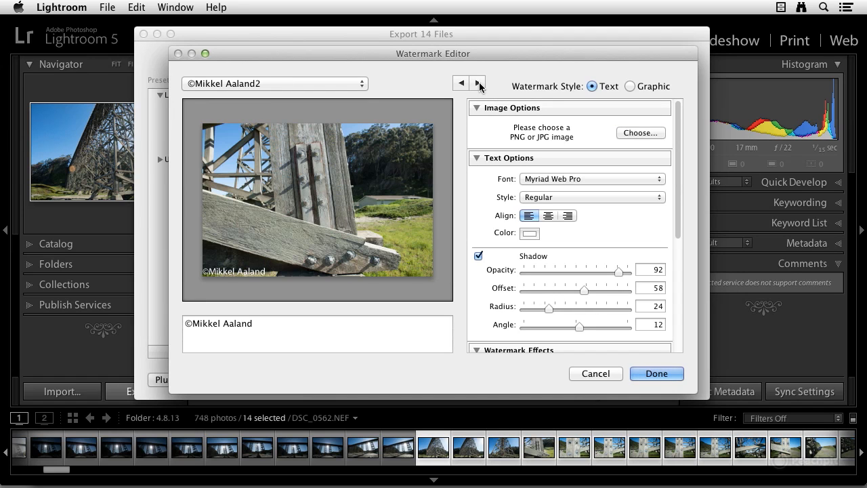
click(478, 83)
click(478, 83)
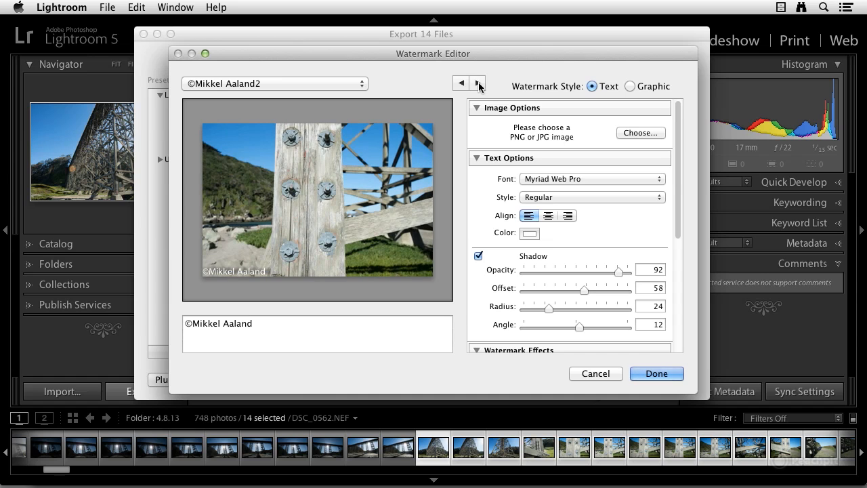
click(478, 83)
click(478, 83)
click(478, 84)
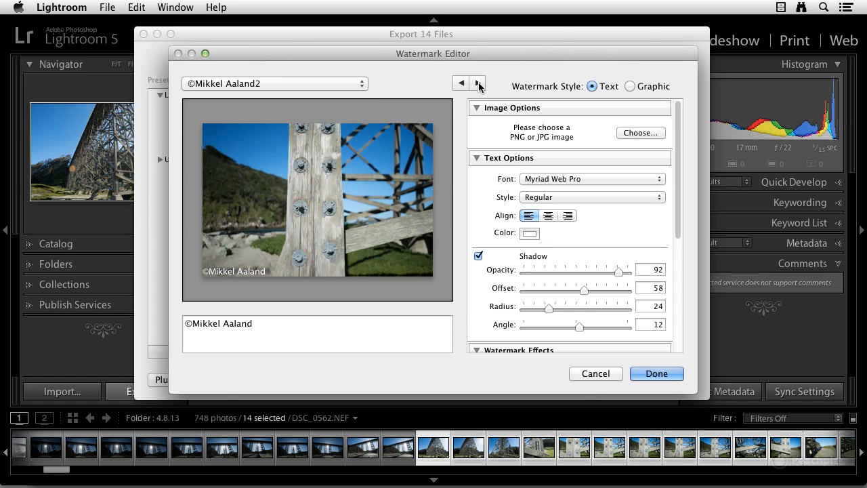
click(478, 83)
click(478, 83)
click(478, 84)
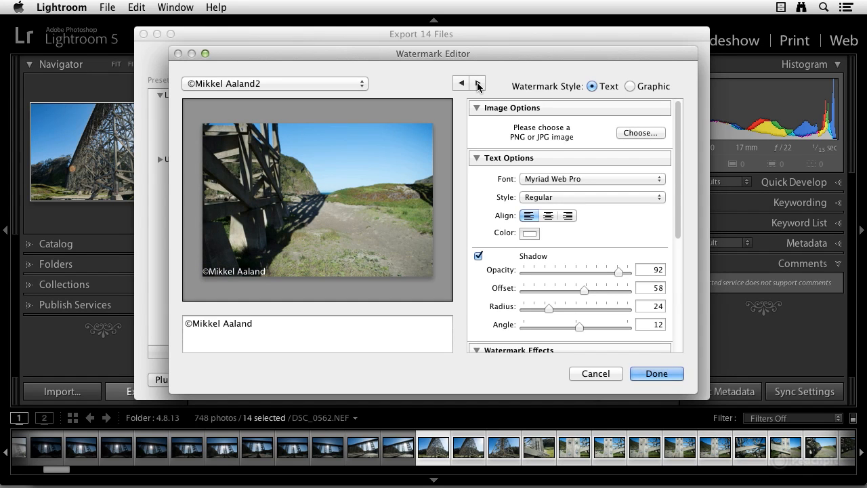
click(478, 84)
click(478, 83)
click(479, 83)
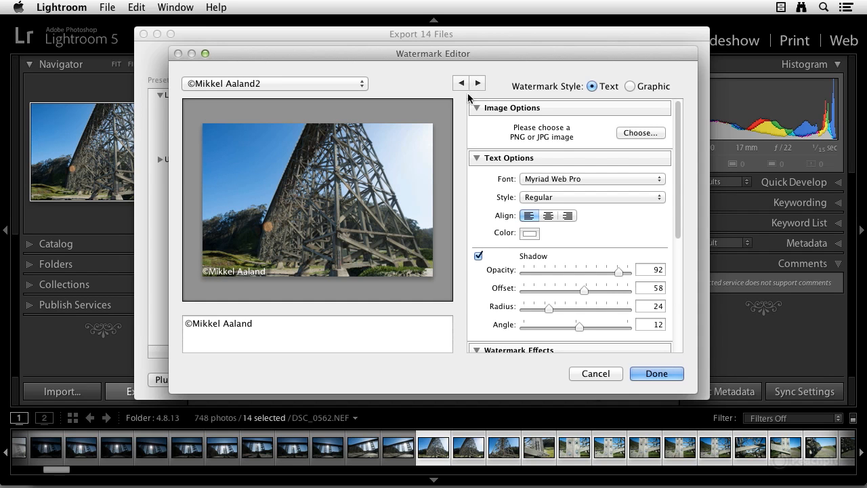
- Accept the loaded watermark, check the preset choice in the export settings, and cancel the export
click(650, 374)
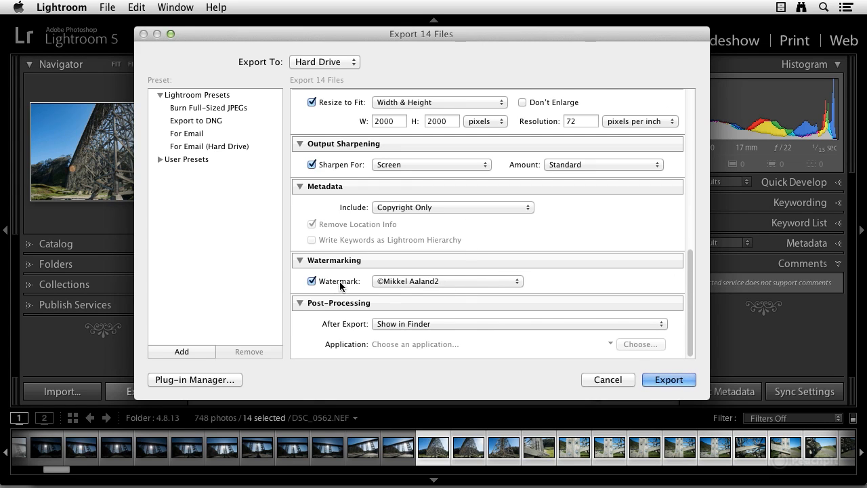
click(432, 281)
click(432, 281)
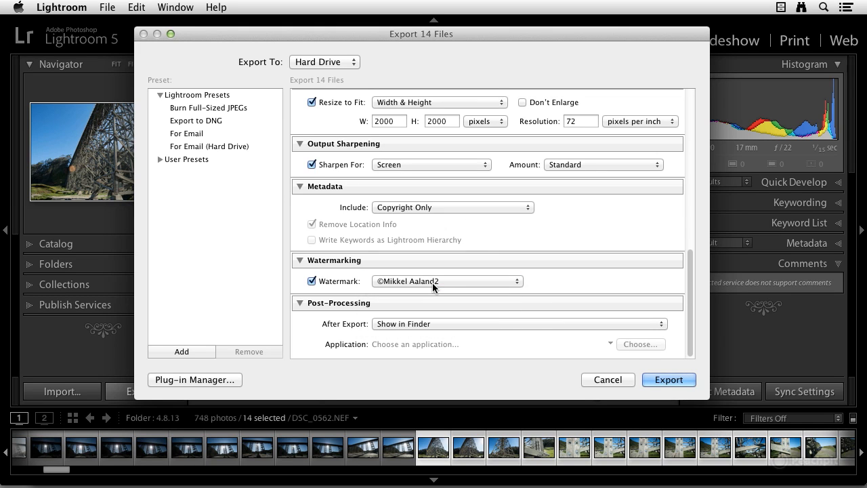
click(605, 381)
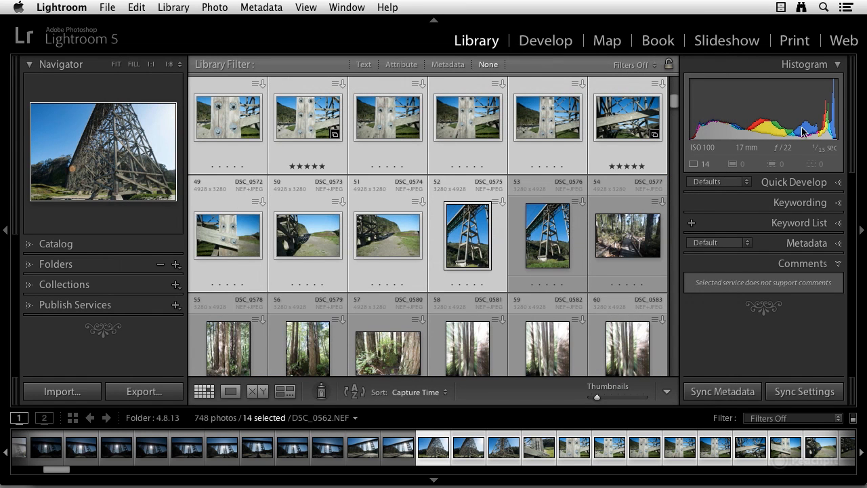
- Apply the saved copyright watermark preset ending in 2 to the photos in the Slideshow module
click(726, 42)
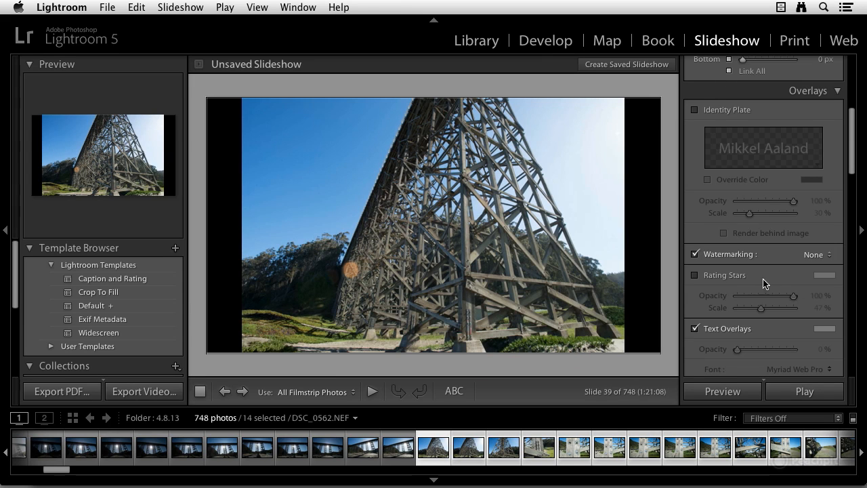
click(821, 255)
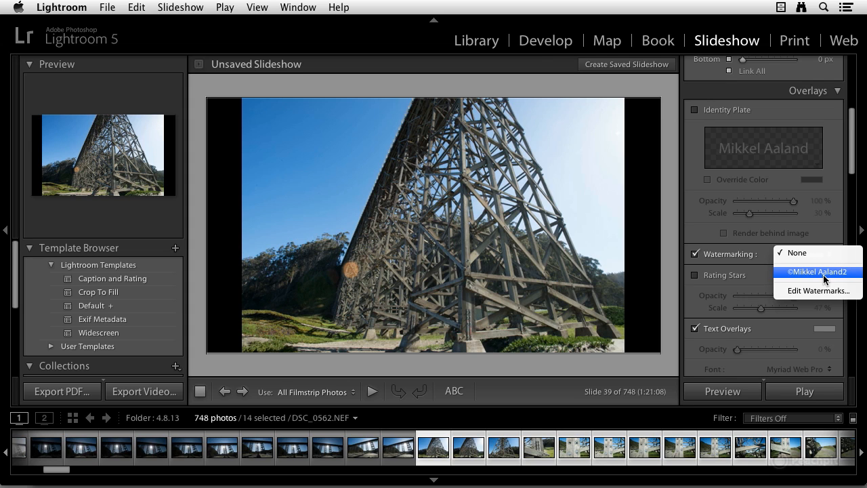
click(823, 274)
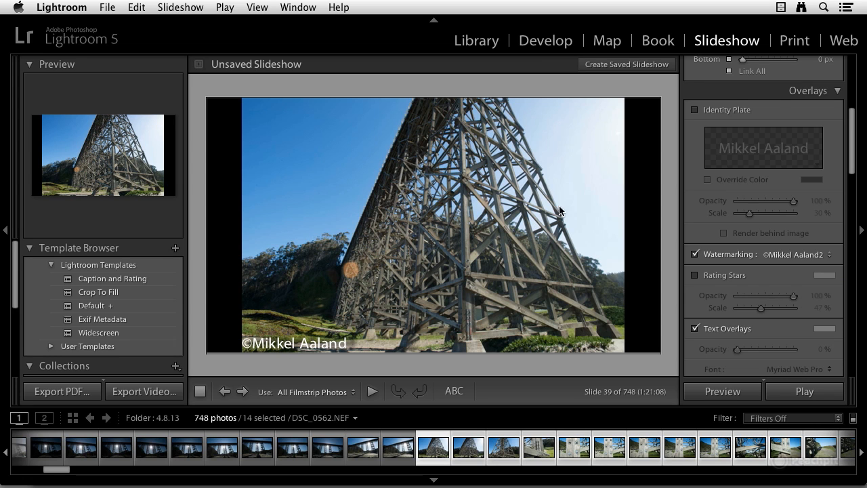
- Set the print page's watermarking in the Print module to the saved copyright preset ending in 2
click(796, 42)
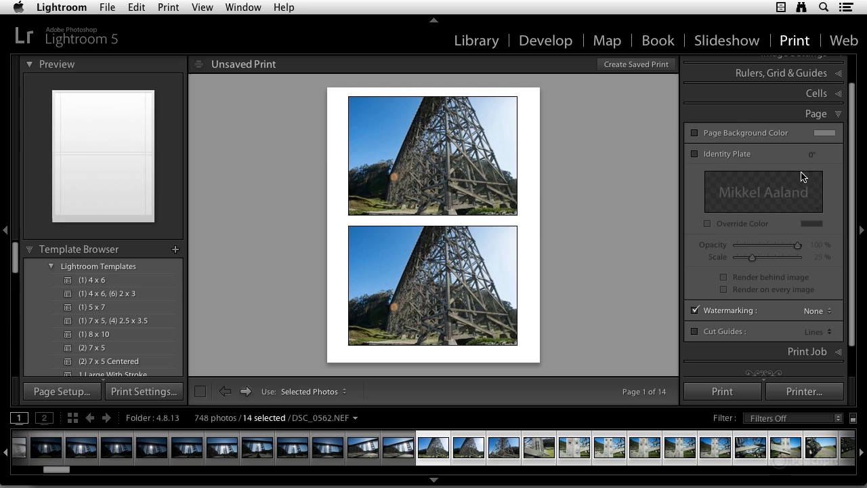
click(814, 311)
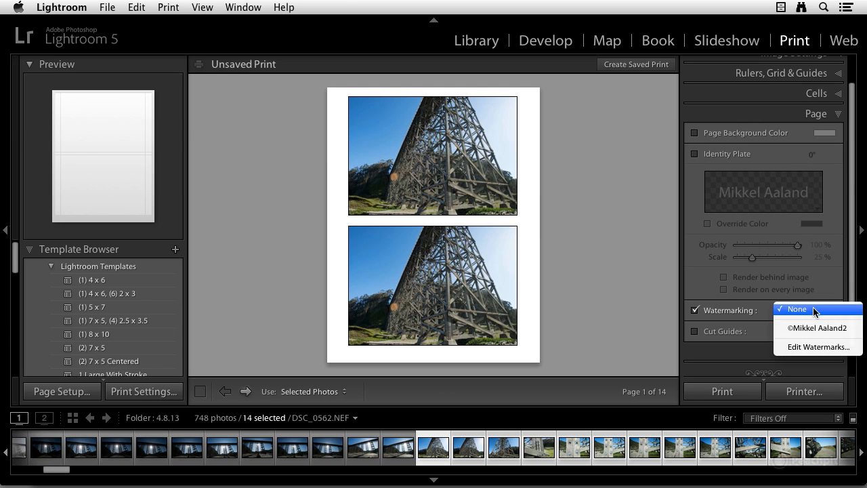
click(813, 330)
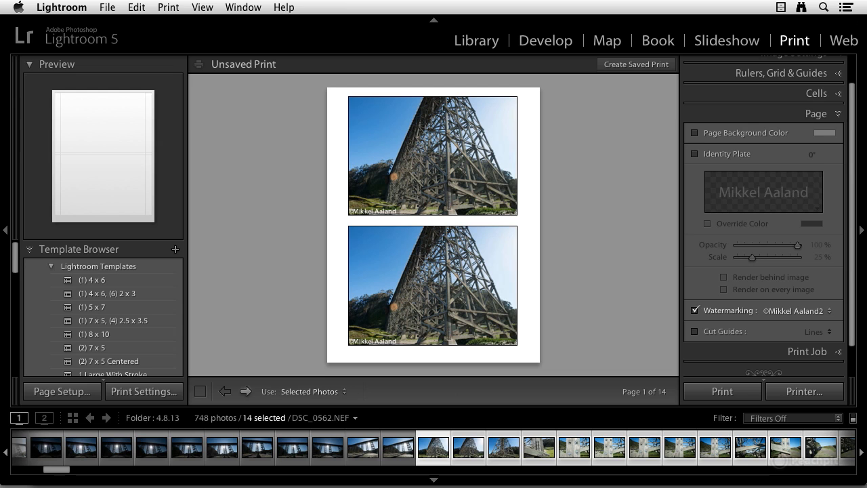
- Check the watermarking option in the Web module's output settings and return to the Library grid
click(843, 40)
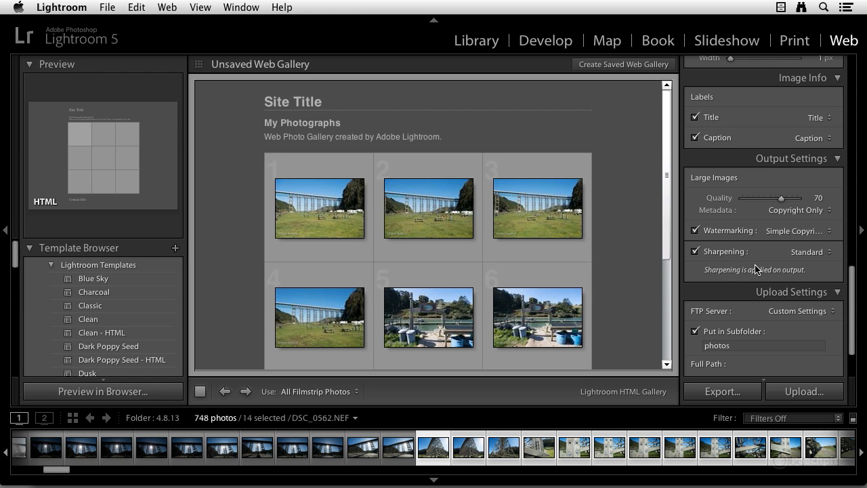
click(479, 43)
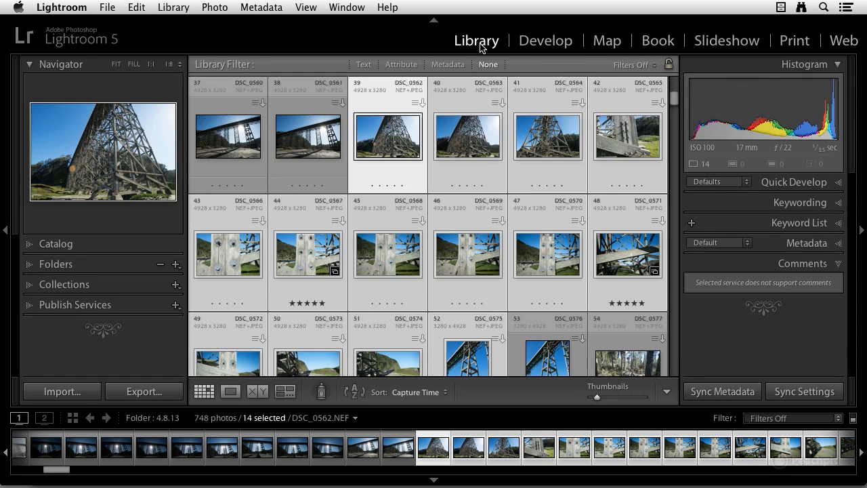